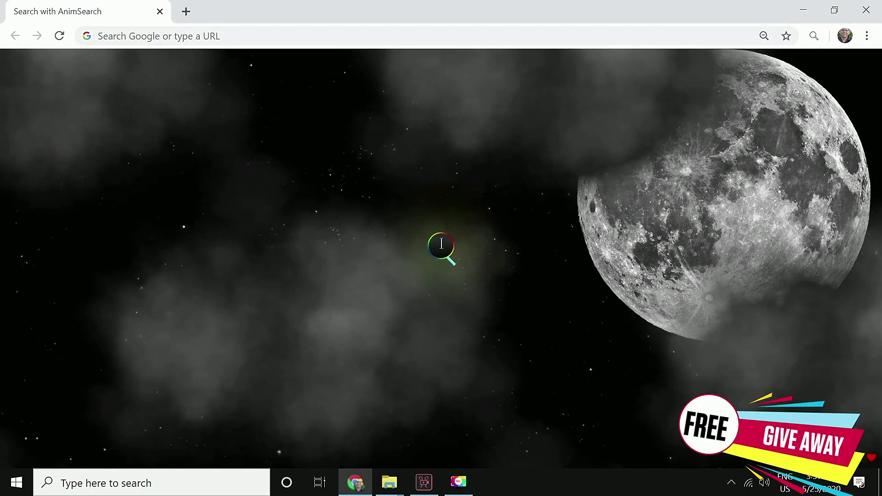
# - Search the AnimSearch start page for 'martin garrix' using the suggestion after typing 'martin'
pyautogui.write('martin')
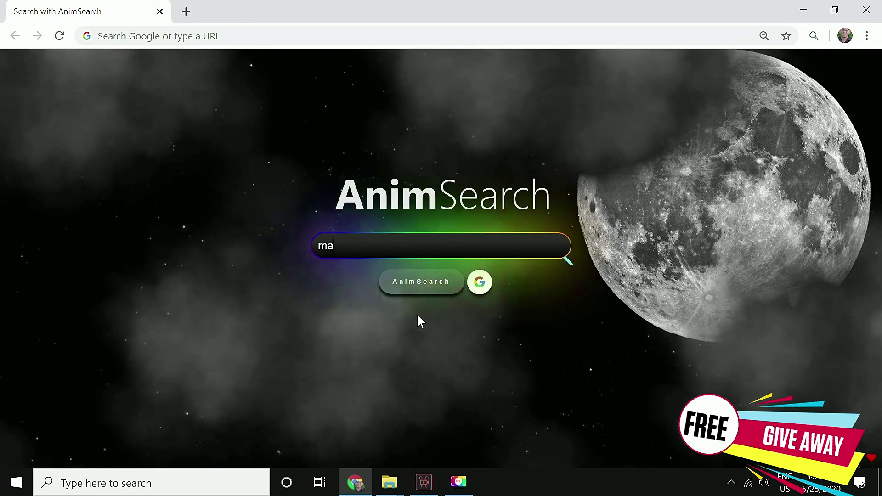
pyautogui.click(366, 271)
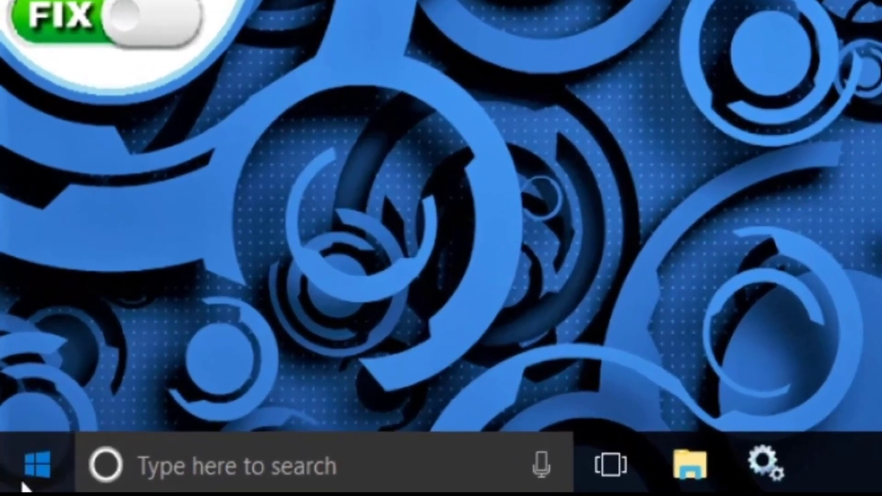
# - Start a Full scan from Virus & threat protection's Advanced scan, then close Security Center
pyautogui.click(35, 473)
pyautogui.write('virus')
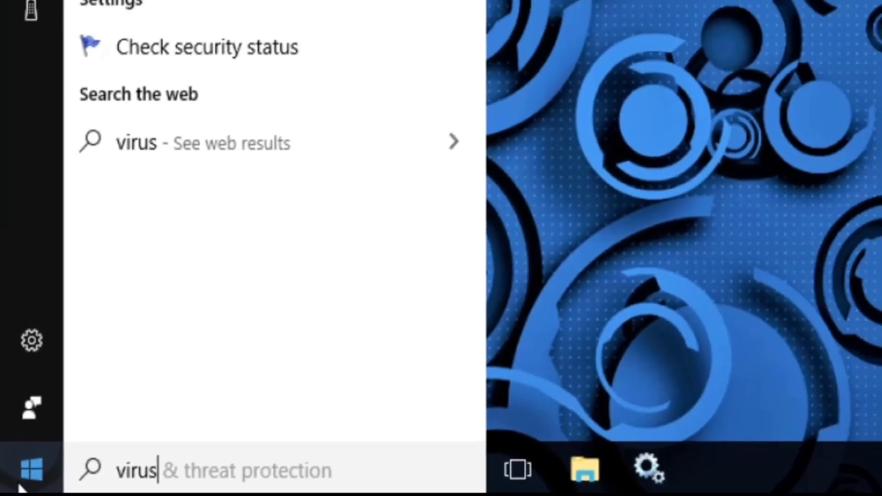
pyautogui.click(140, 110)
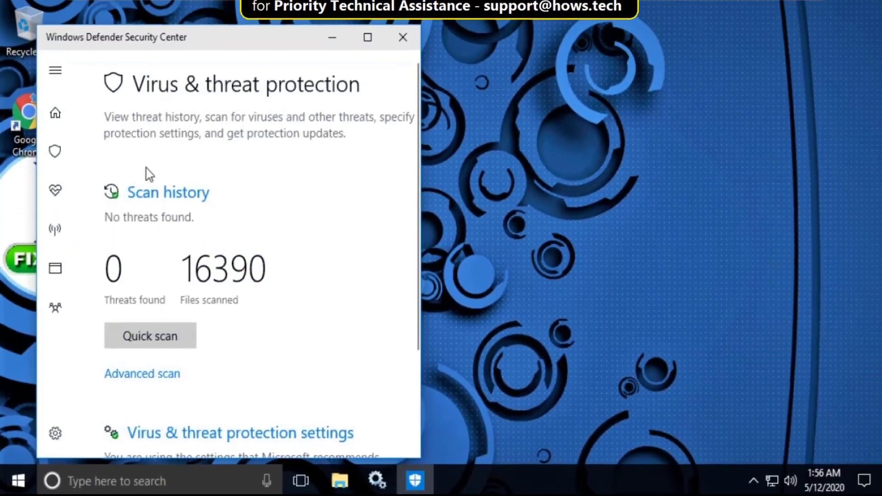
pyautogui.click(358, 40)
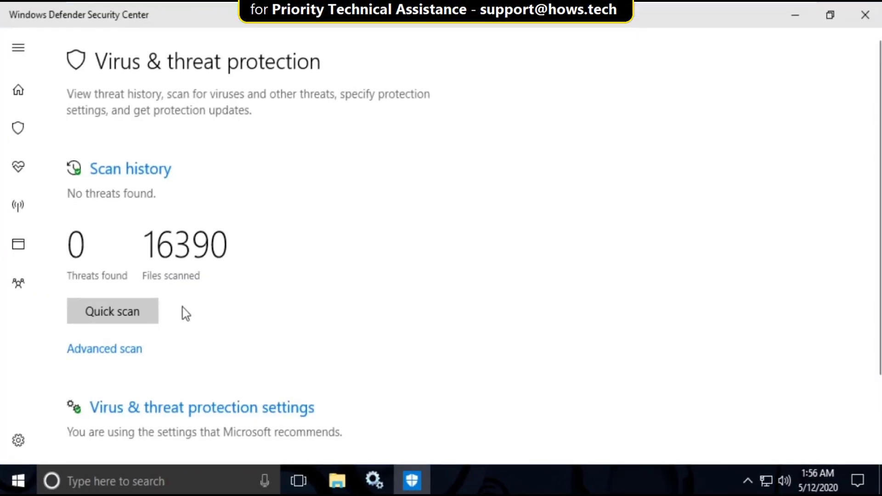
pyautogui.click(117, 353)
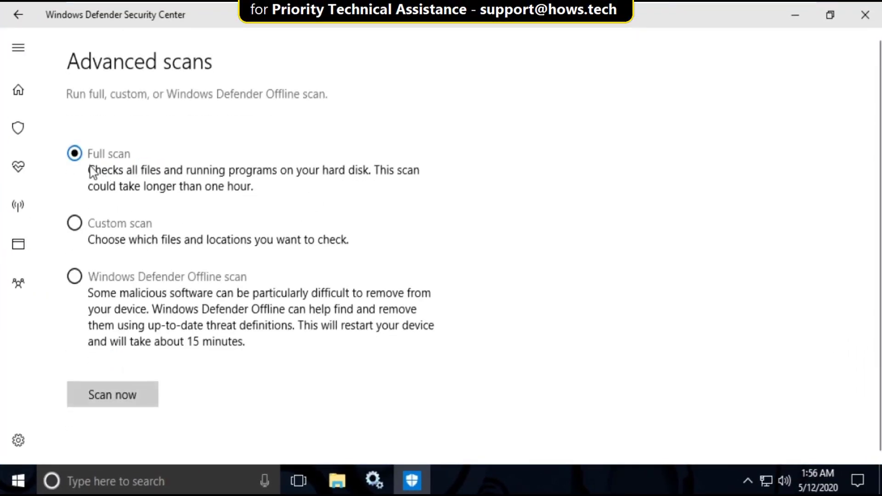
pyautogui.click(136, 395)
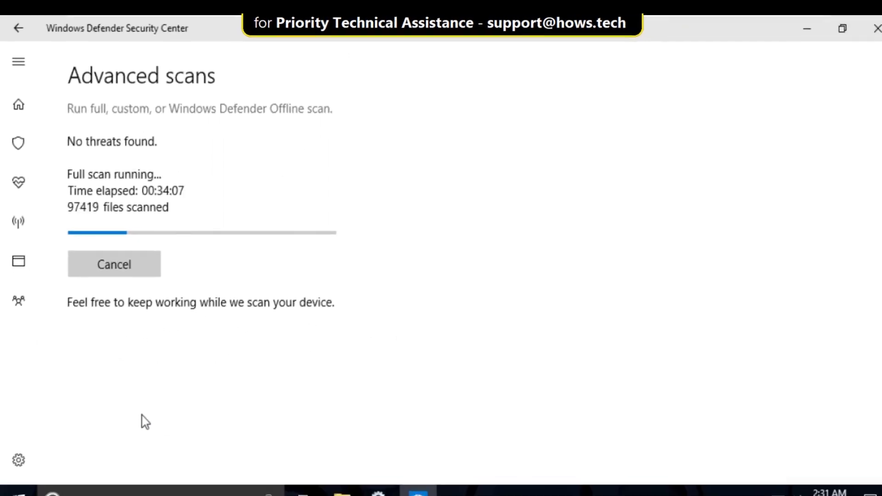
pyautogui.click(863, 33)
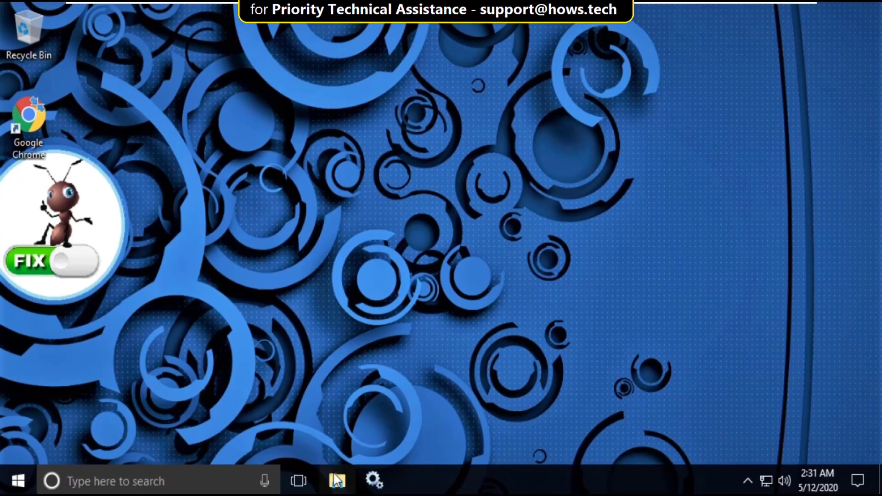
# - Open File Explorer's folder and search options on the View page
pyautogui.click(337, 492)
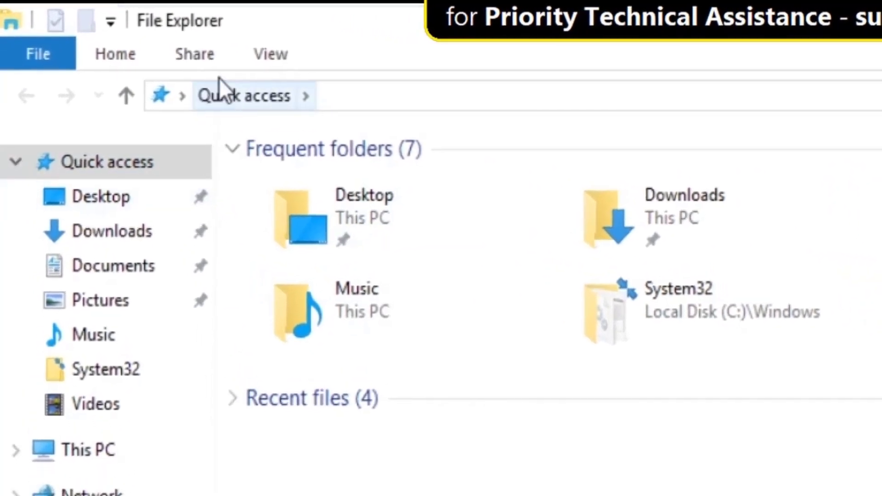
pyautogui.click(191, 39)
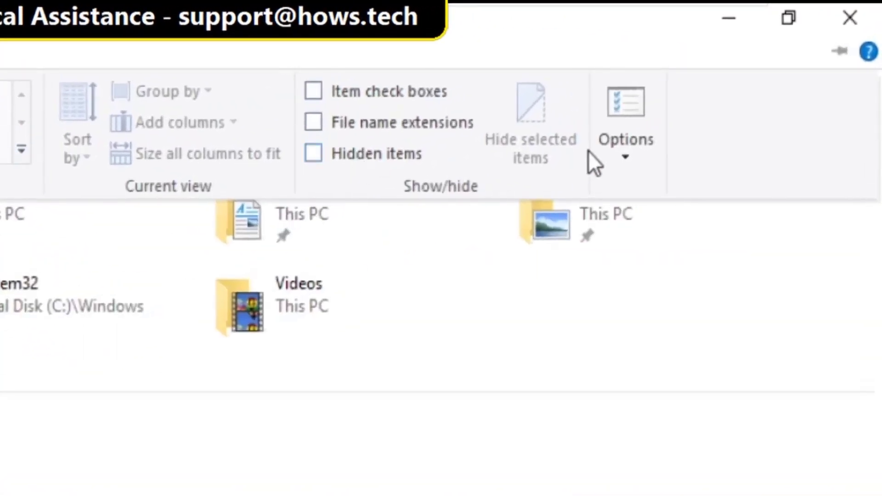
pyautogui.click(730, 90)
pyautogui.click(736, 112)
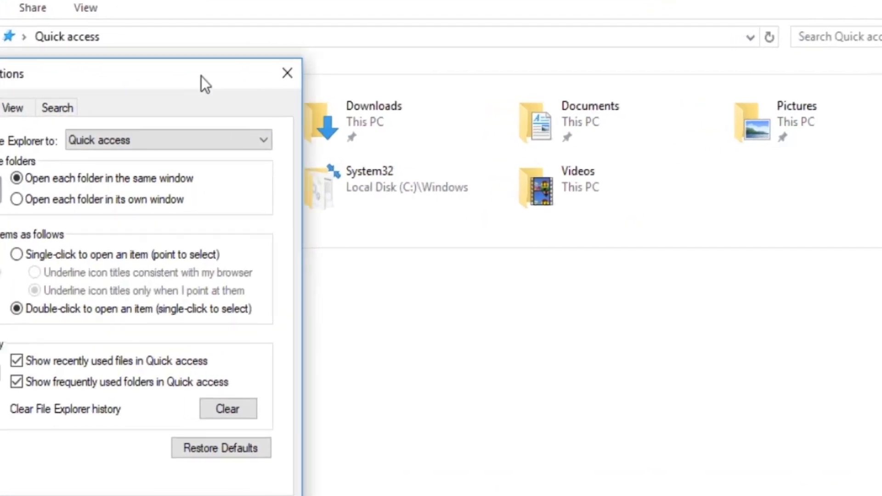
pyautogui.click(15, 110)
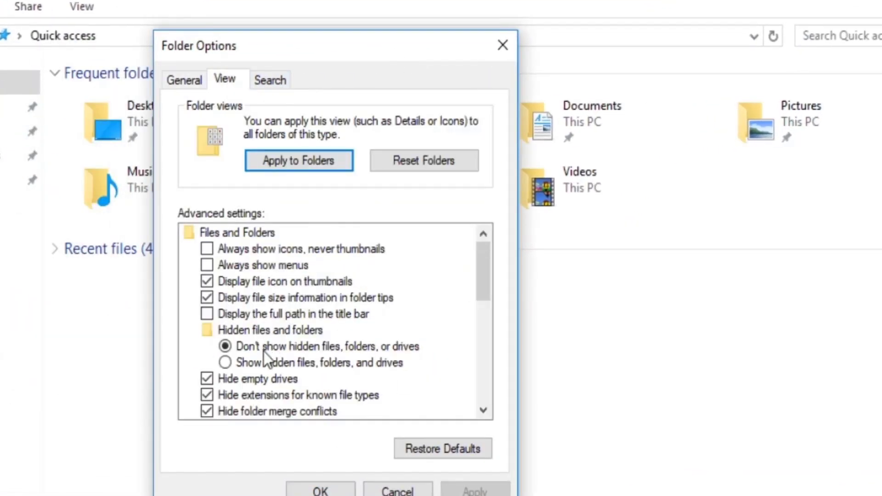
# - Show hidden files, folders and drives and unhide protected OS files, apply, and close Explorer
pyautogui.click(257, 363)
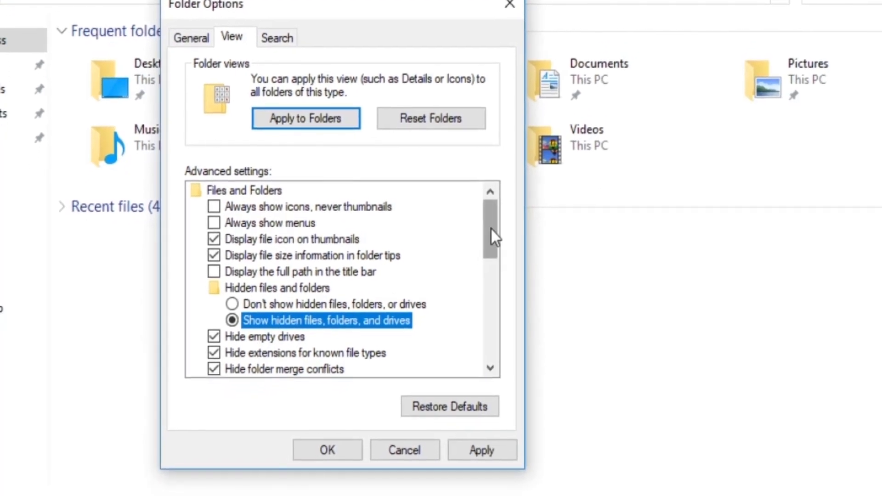
pyautogui.moveTo(491, 229); pyautogui.dragTo(498, 262)
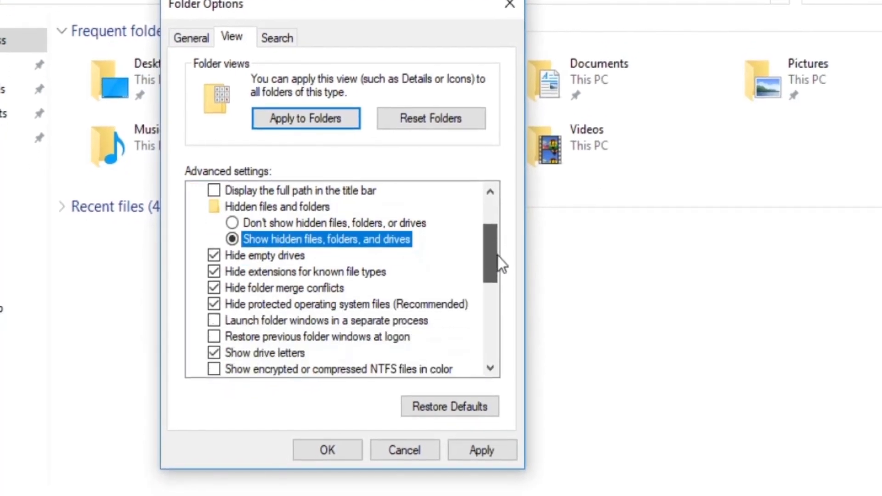
pyautogui.scroll(-1, 442, 258)
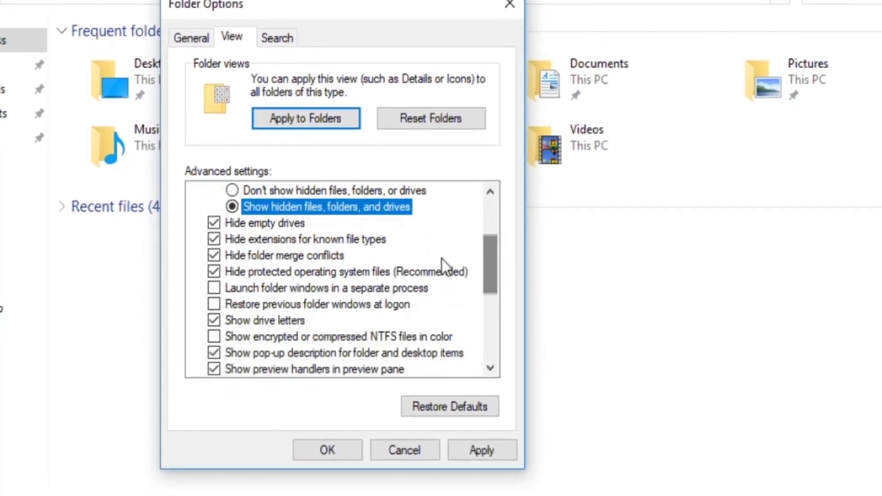
pyautogui.click(218, 273)
pyautogui.click(570, 257)
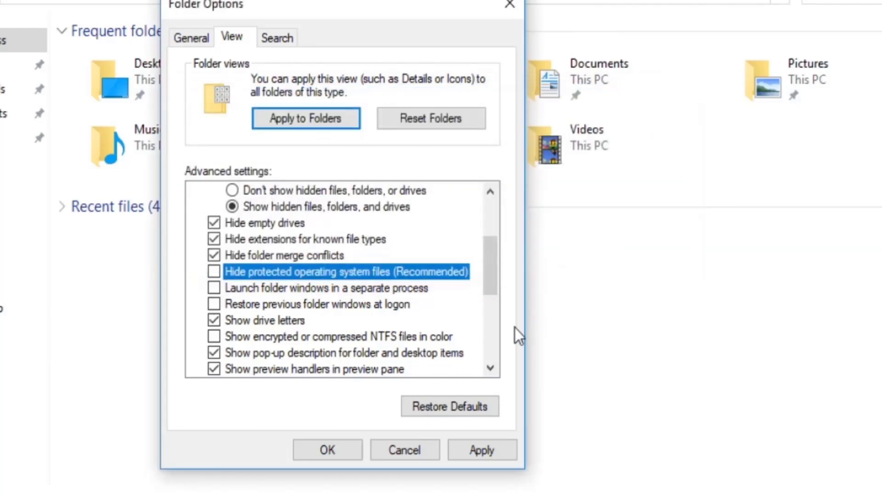
pyautogui.click(478, 451)
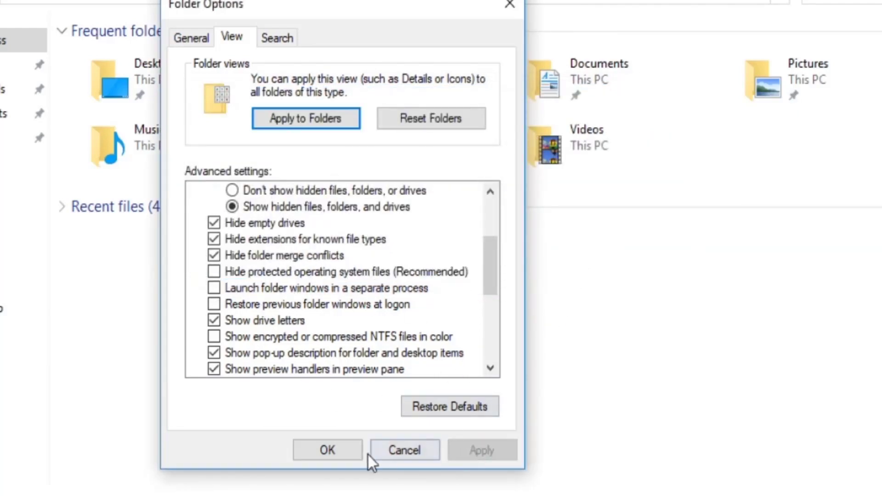
pyautogui.click(327, 450)
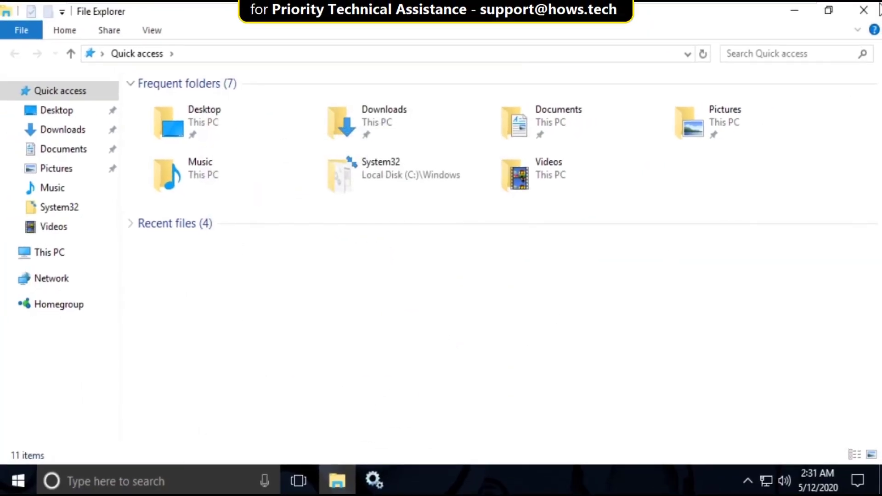
pyautogui.click(864, 10)
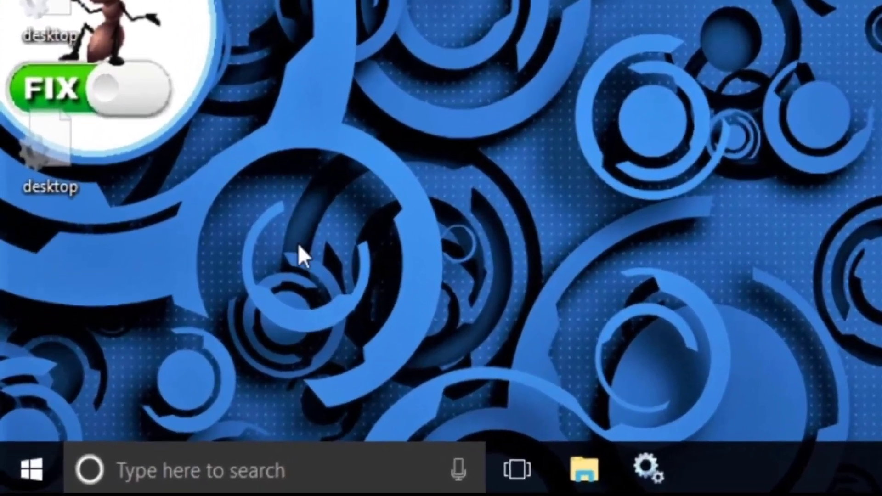
# - Launch Registry Editor (regedit) from Start search with administrator permission
pyautogui.click(41, 474)
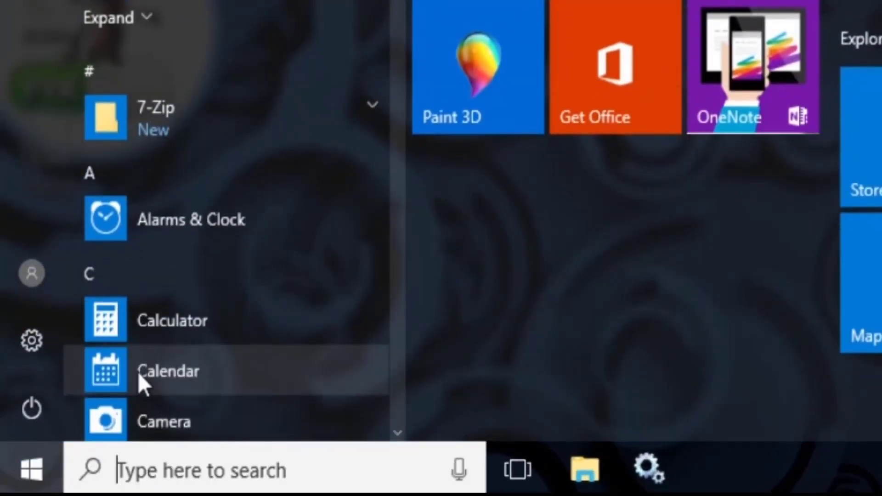
pyautogui.write('regedit')
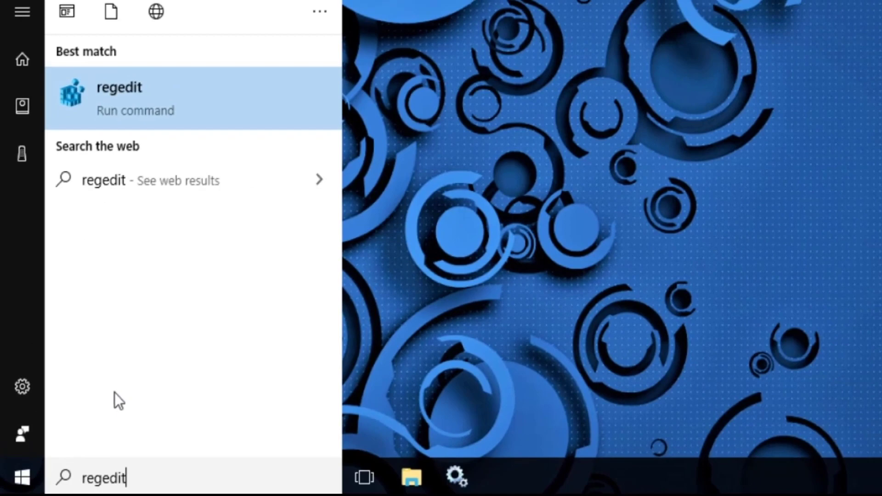
pyautogui.click(243, 105)
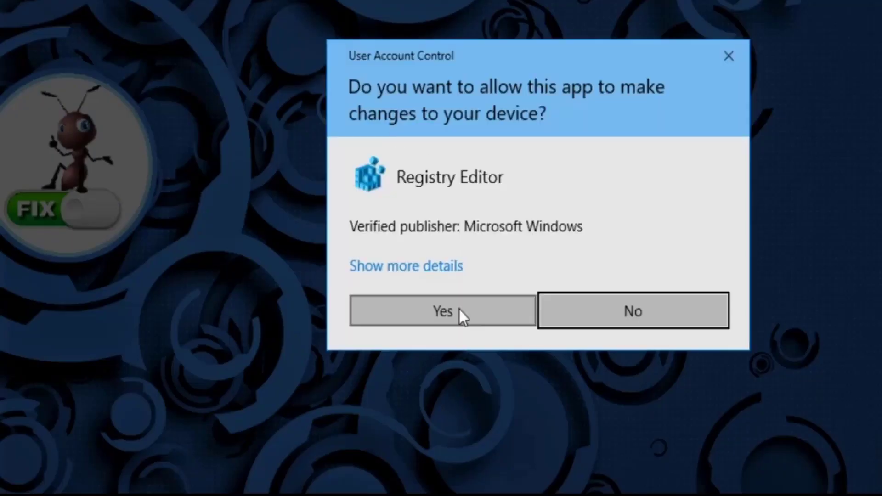
pyautogui.click(448, 325)
# - Expand HKEY_LOCAL_MACHINE\SOFTWARE\Microsoft\Windows\CurrentVersion in the key tree
pyautogui.click(92, 92)
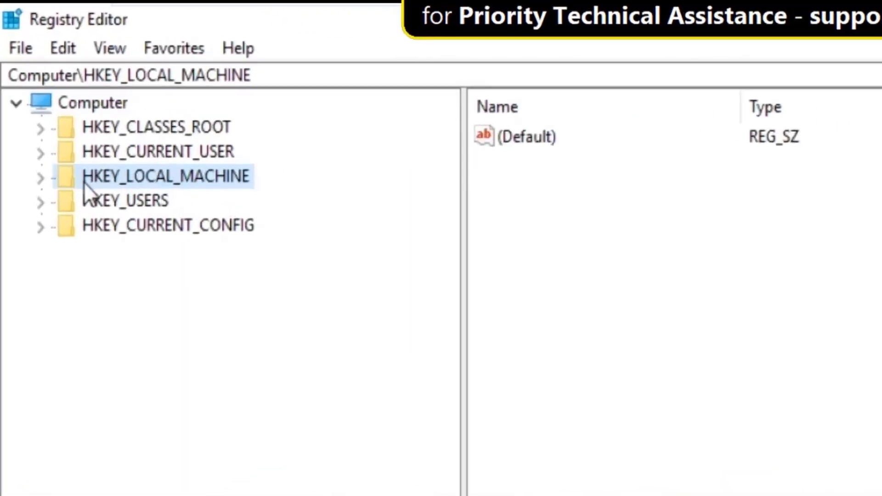
pyautogui.click(25, 92)
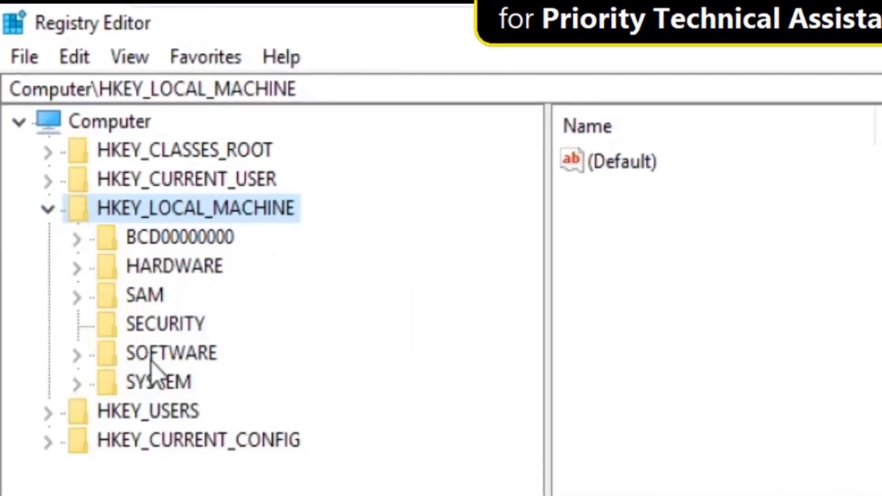
pyautogui.click(151, 359)
pyautogui.click(76, 355)
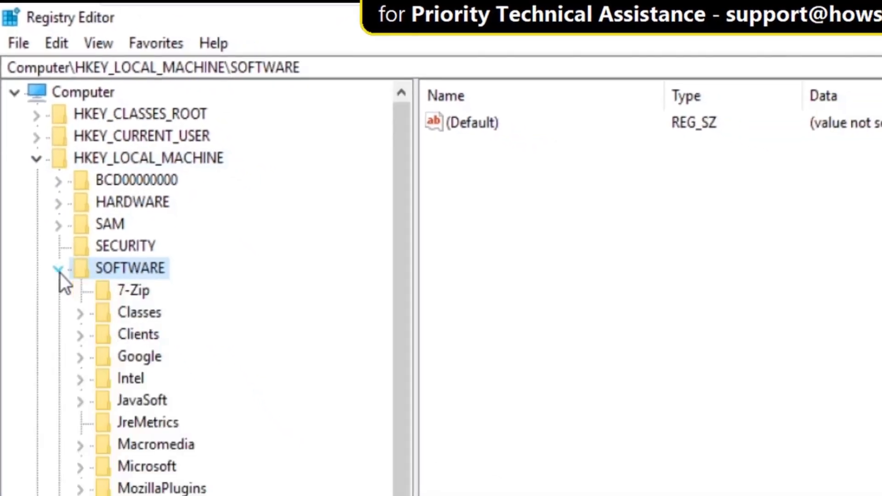
pyautogui.scroll(-1, 136, 363)
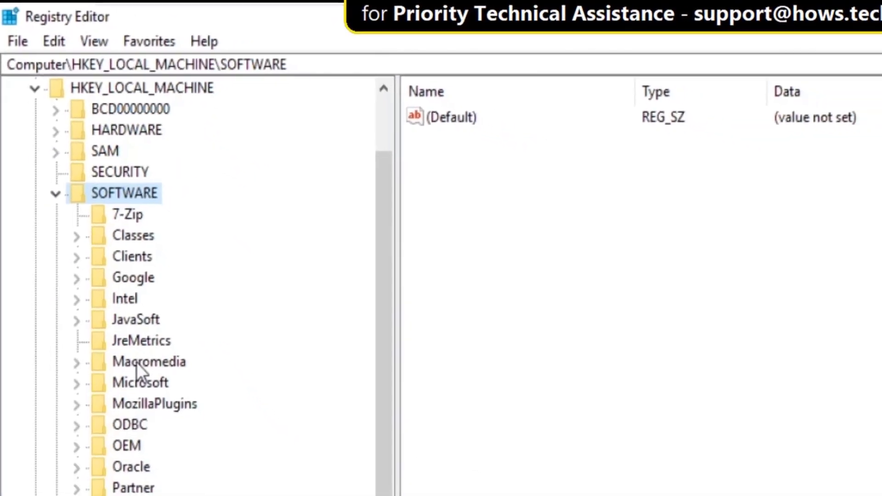
pyautogui.click(130, 385)
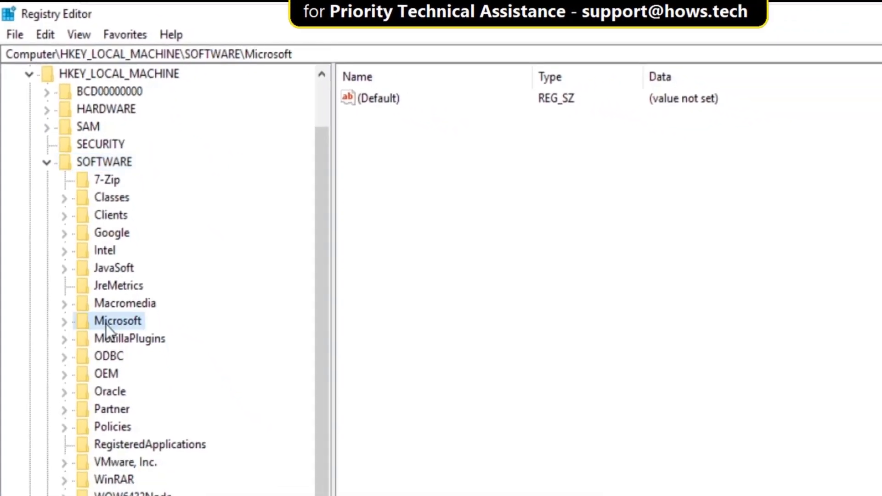
pyautogui.click(66, 321)
pyautogui.scroll(-14, 156, 316)
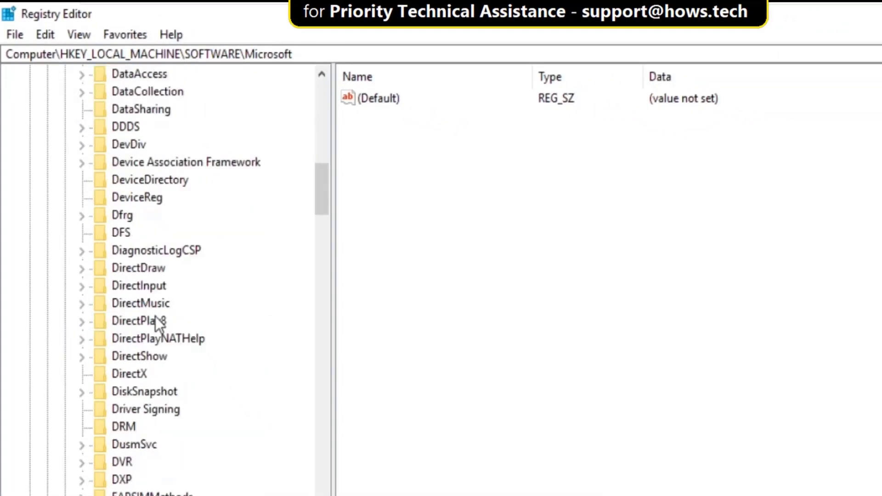
pyautogui.scroll(-20, 152, 321)
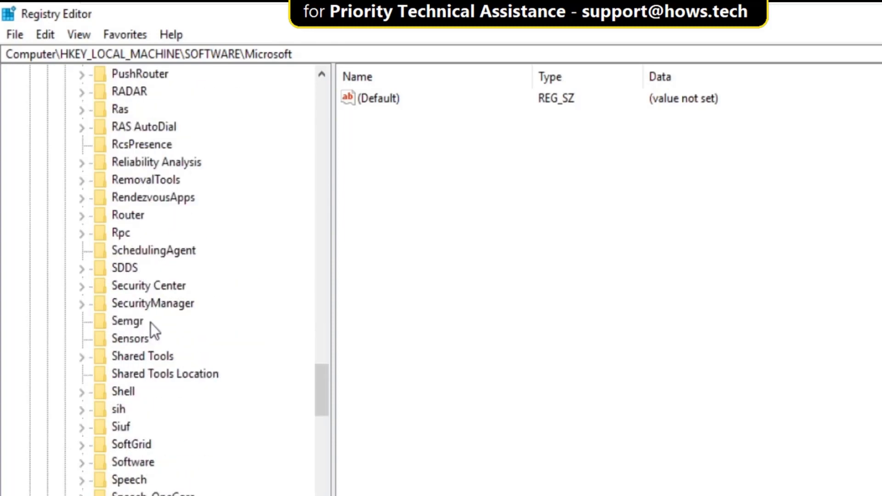
pyautogui.scroll(-12, 149, 320)
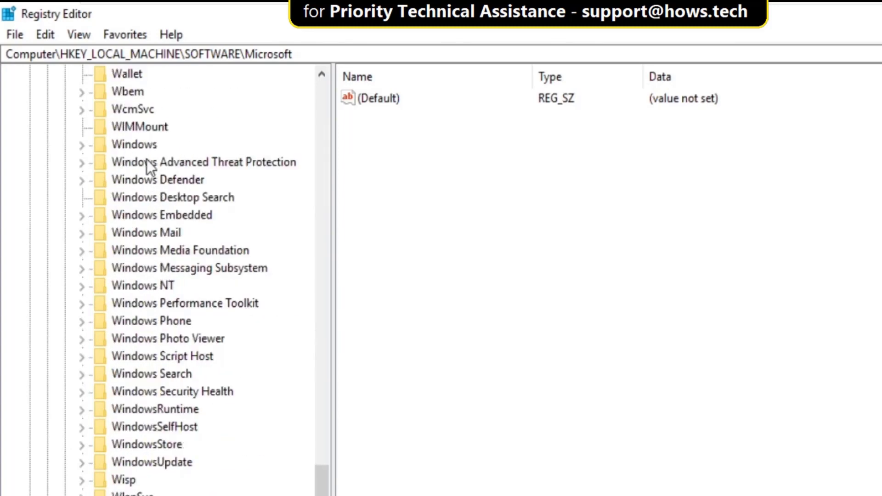
pyautogui.click(143, 144)
pyautogui.click(85, 146)
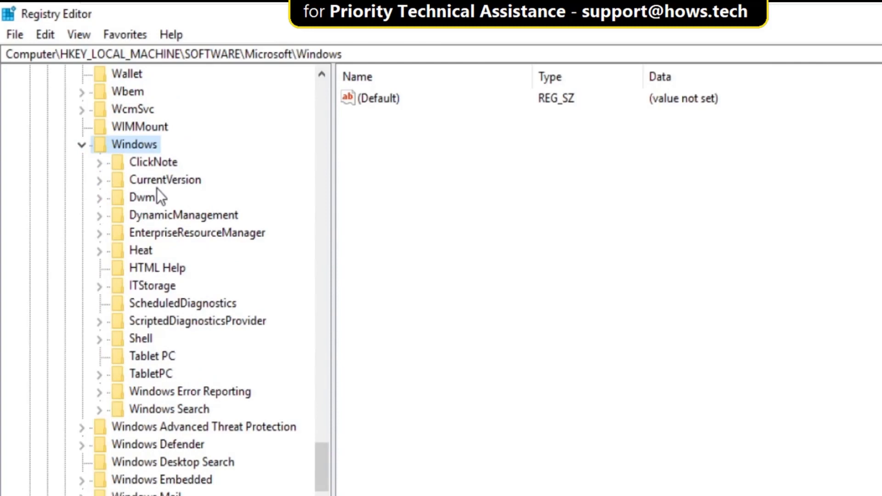
pyautogui.click(137, 180)
pyautogui.click(101, 181)
# - Delete the Run key under CurrentVersion and confirm the deletion
pyautogui.scroll(-14, 152, 260)
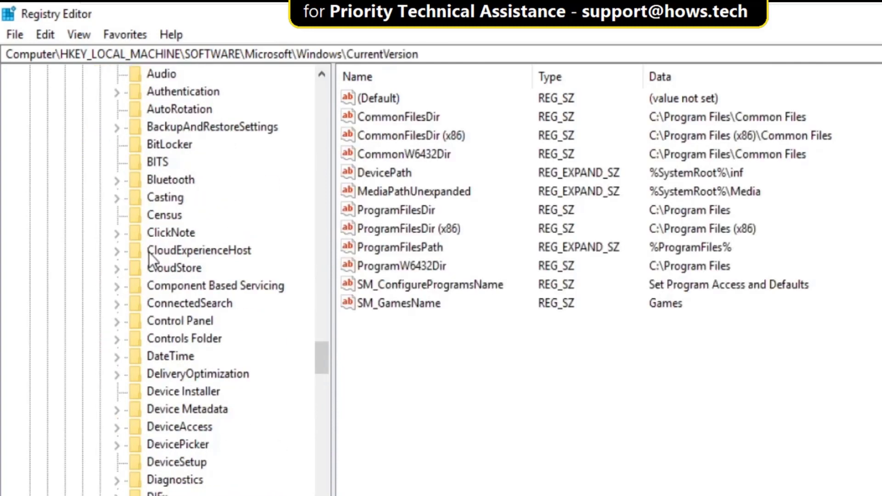
pyautogui.press('r')
pyautogui.scroll(-12, 148, 255)
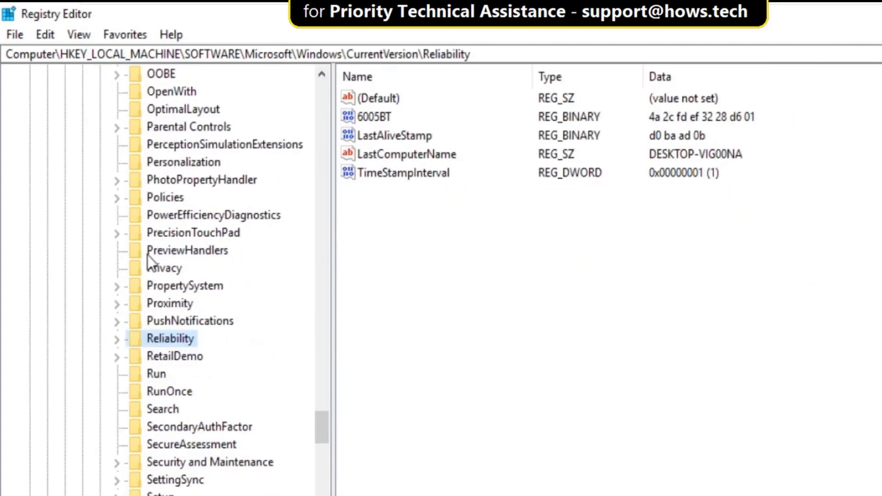
pyautogui.click(174, 289)
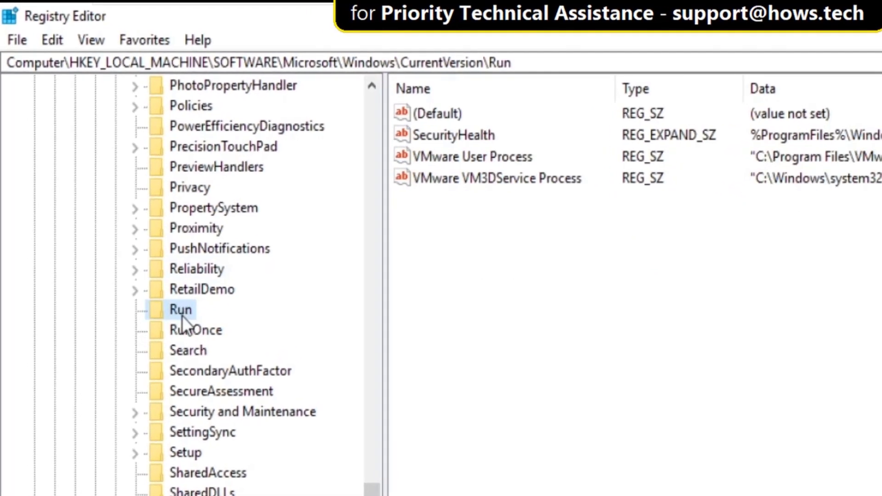
pyautogui.rightClick(174, 292)
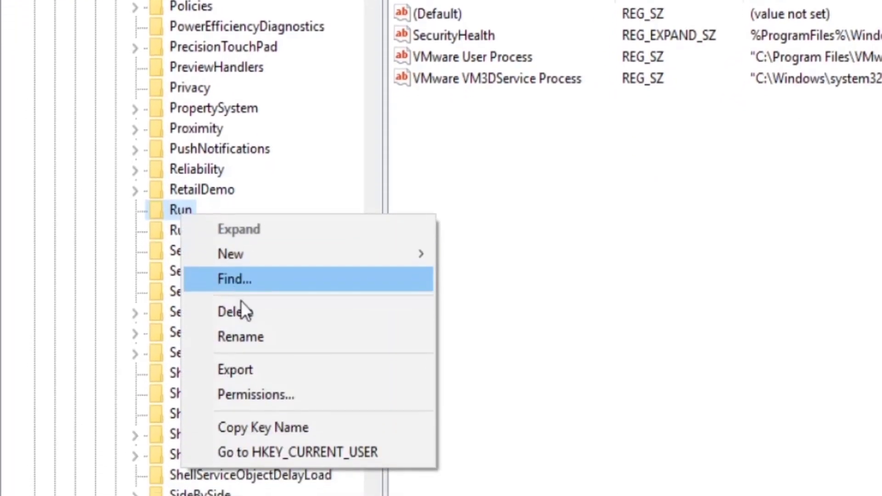
pyautogui.click(239, 310)
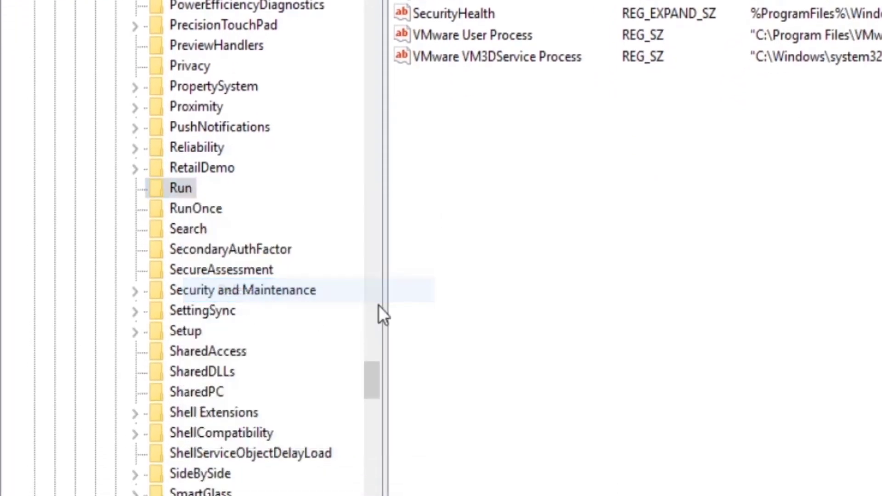
pyautogui.click(718, 216)
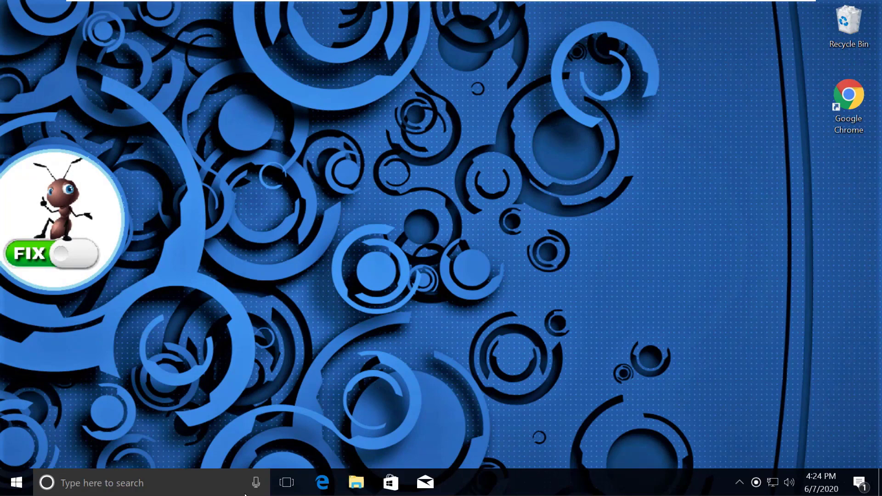
# - Launch Command Prompt as administrator from Start search and run the prompt command
pyautogui.click(162, 483)
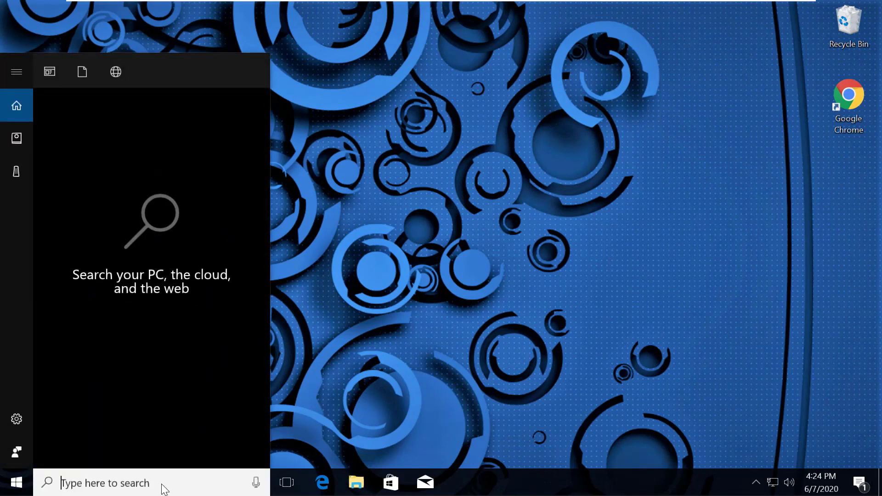
pyautogui.write('cmd')
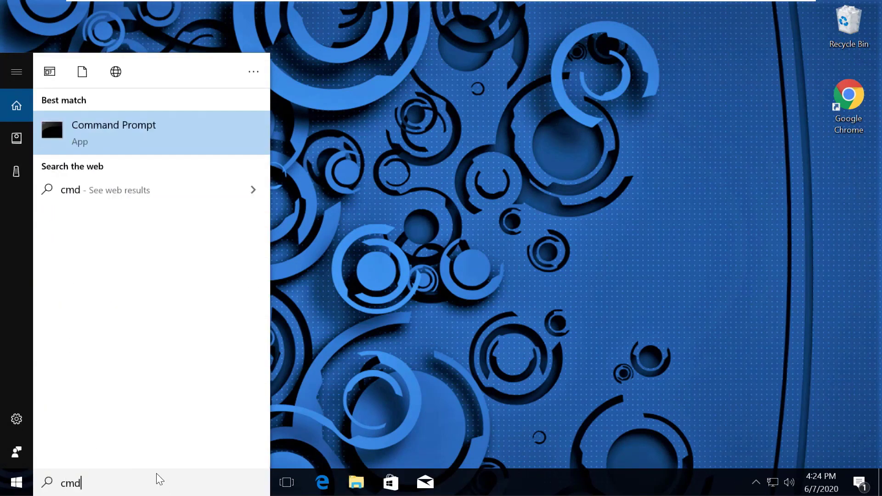
pyautogui.rightClick(101, 136)
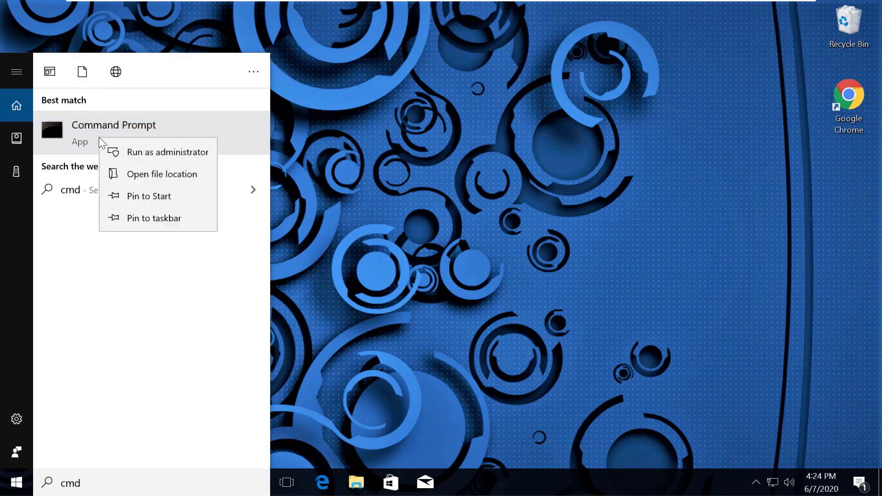
pyautogui.click(137, 153)
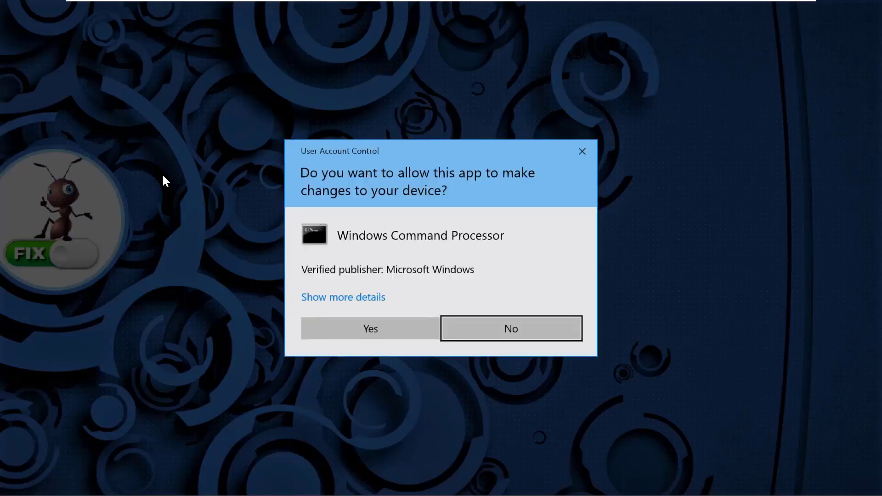
pyautogui.click(362, 327)
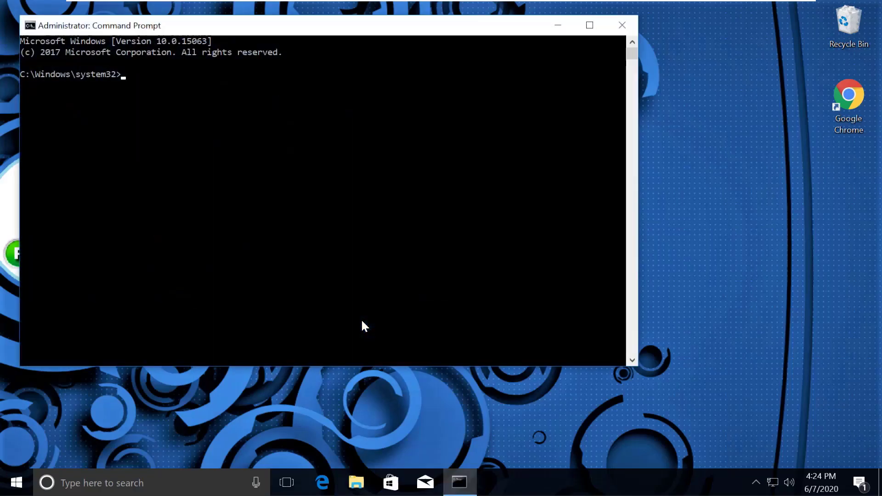
pyautogui.moveTo(257, 27); pyautogui.dragTo(367, 19)
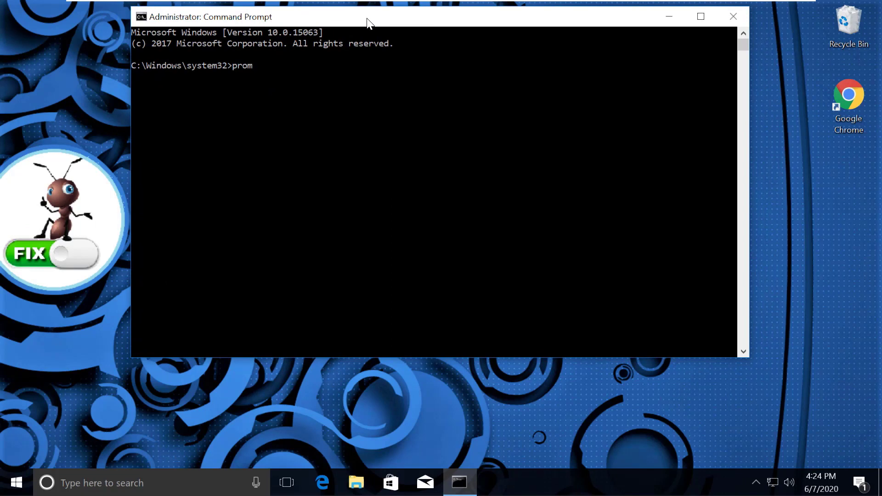
pyautogui.press('Return')
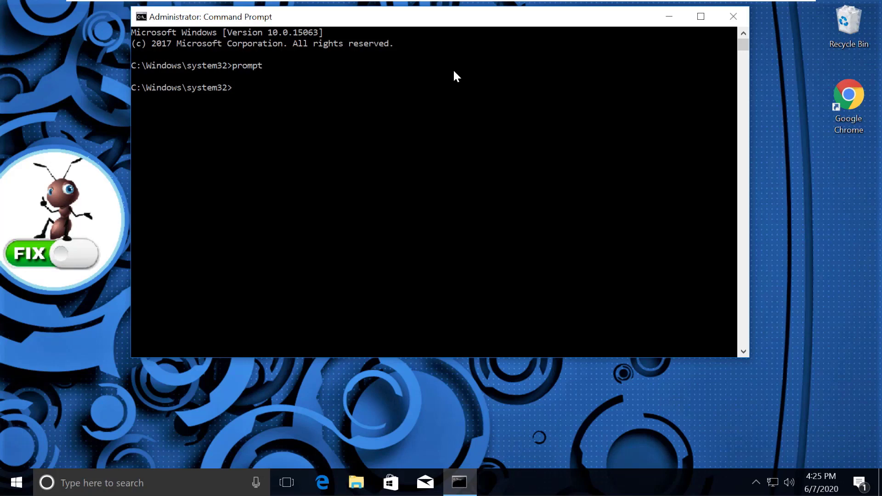
pyautogui.rightClick(828, 98)
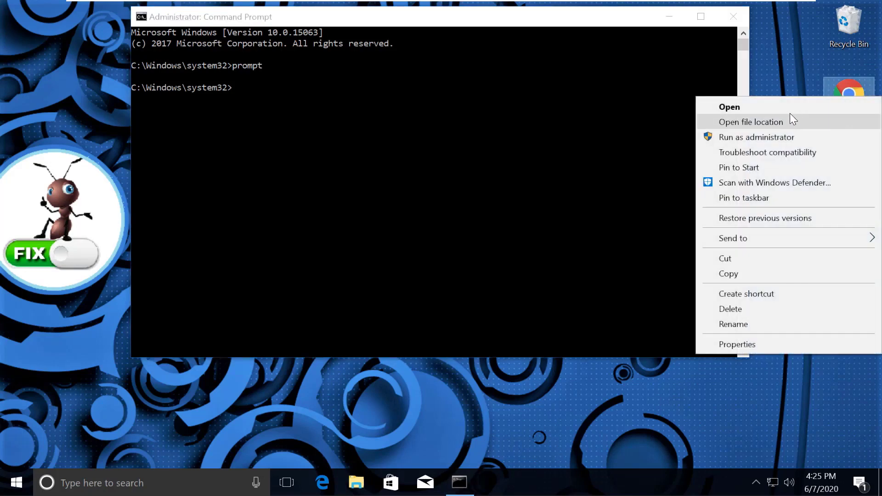
# - Open Chrome, search AnimSearch for hows.tech, and open the Hows.tech first result
pyautogui.click(761, 110)
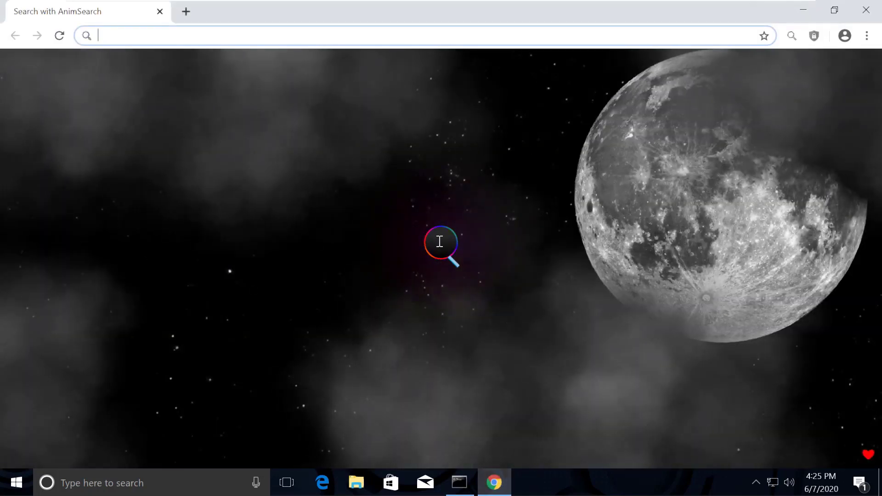
pyautogui.click(439, 241)
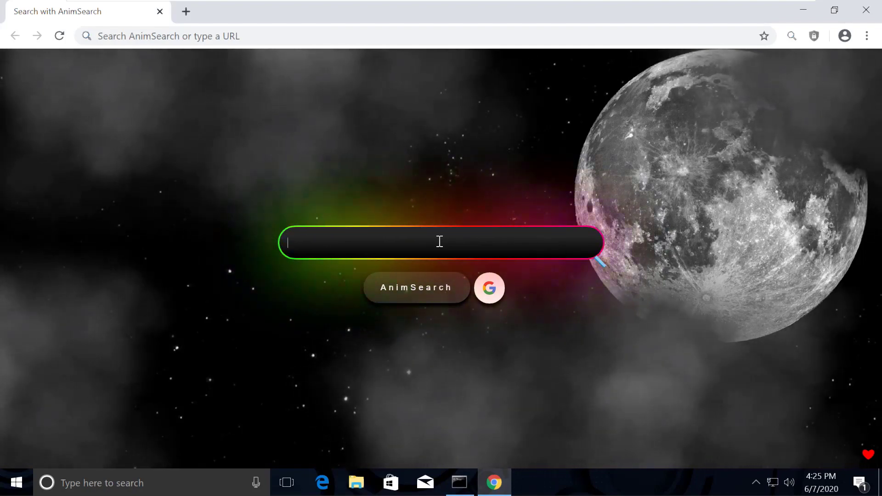
pyautogui.write('how')
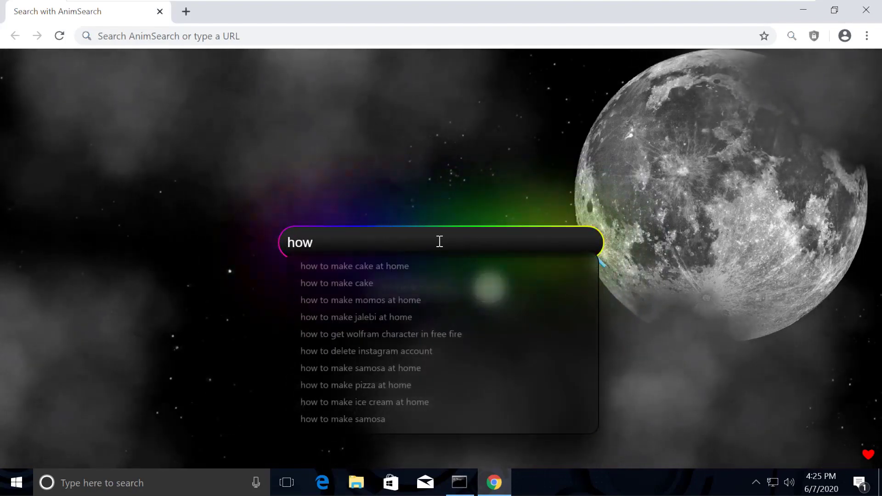
pyautogui.write('s.tech')
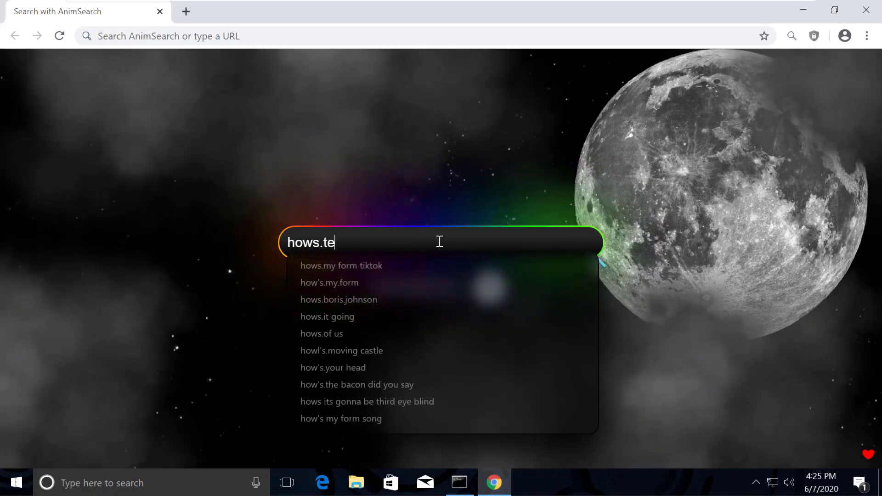
pyautogui.press('Return')
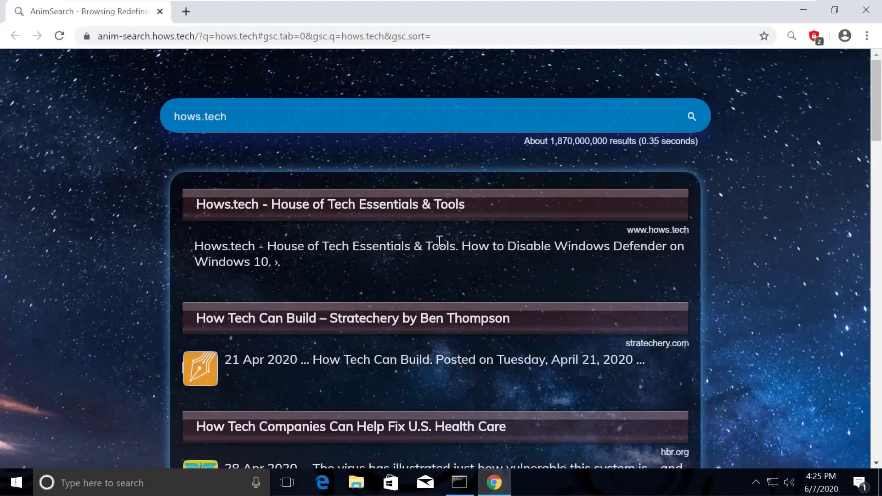
pyautogui.moveTo(626, 229); pyautogui.dragTo(690, 229)
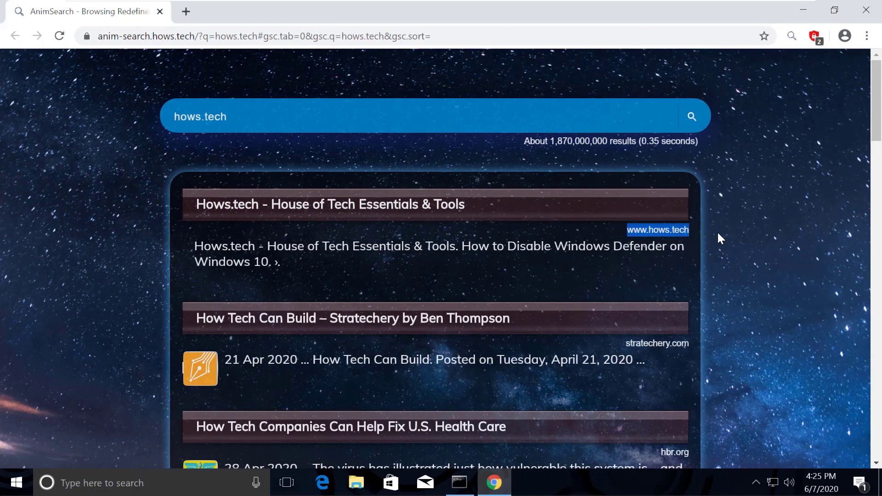
pyautogui.click(309, 204)
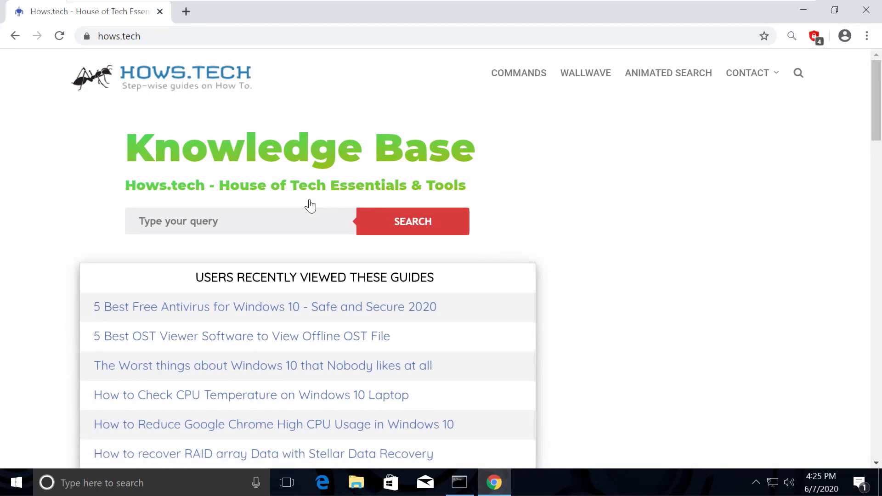
# - Copy Command 12, sfc /scanfile for ieframe.dll, from the Important Windows Commands page
pyautogui.click(523, 83)
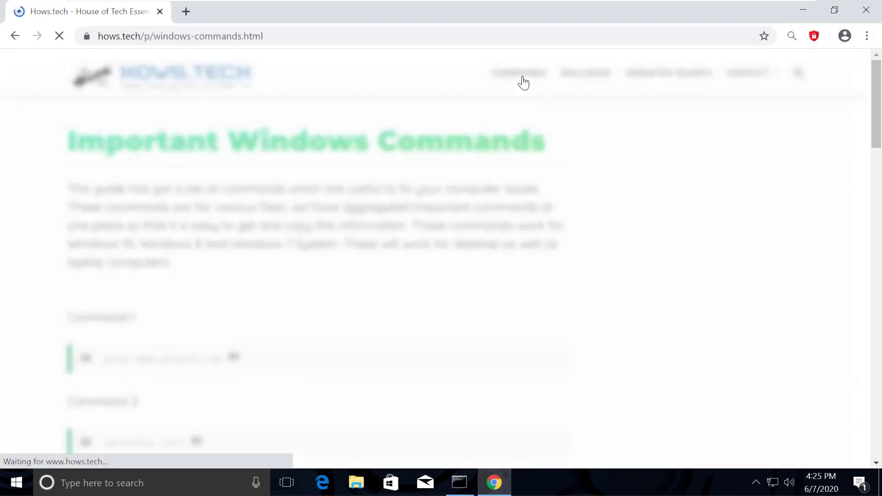
pyautogui.scroll(-15, 441, 193)
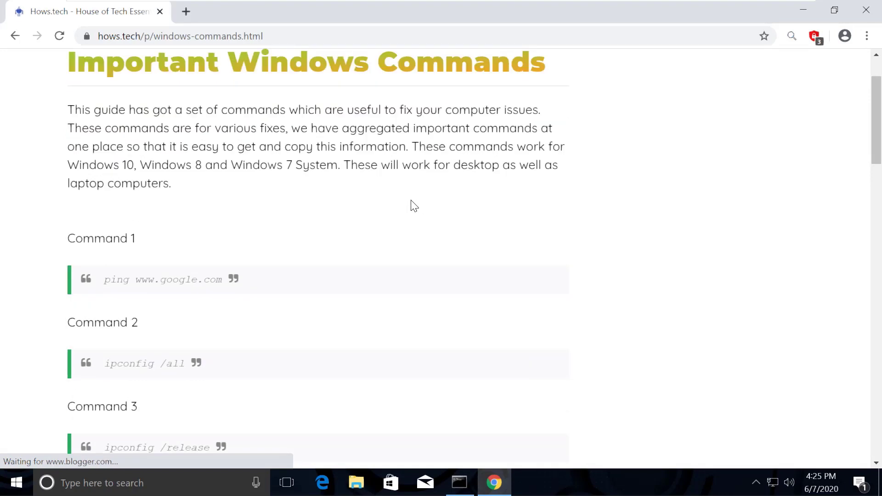
pyautogui.scroll(-10, 390, 211)
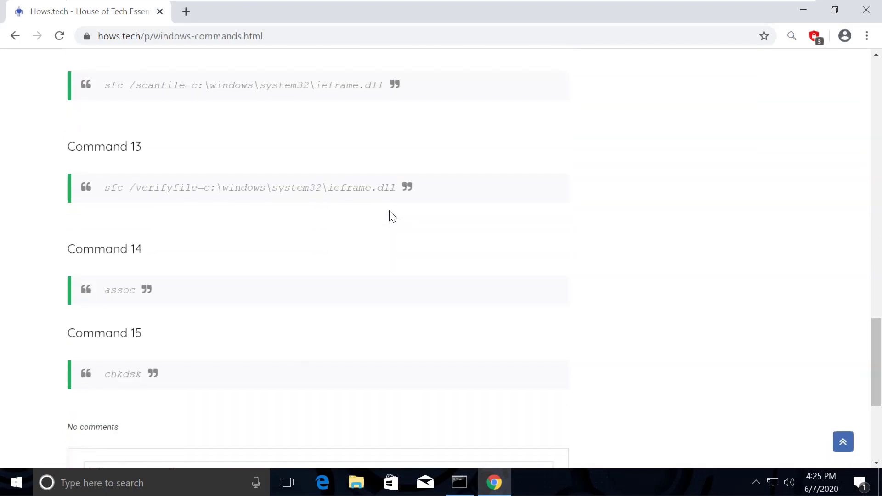
pyautogui.scroll(3, 130, 145)
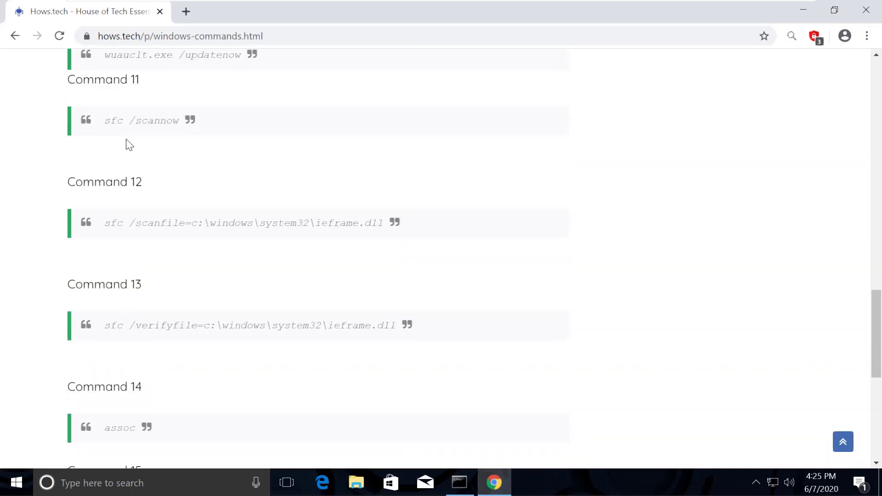
pyautogui.tripleClick(139, 228)
pyautogui.rightClick(137, 223)
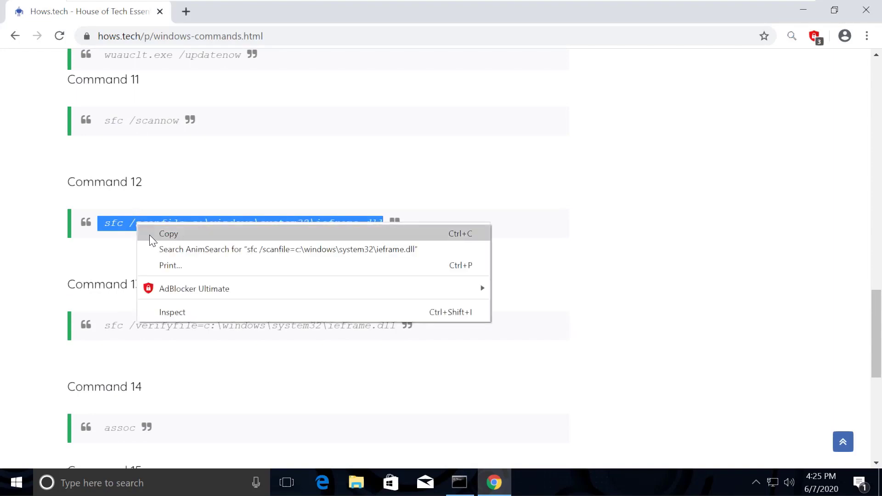
pyautogui.click(150, 236)
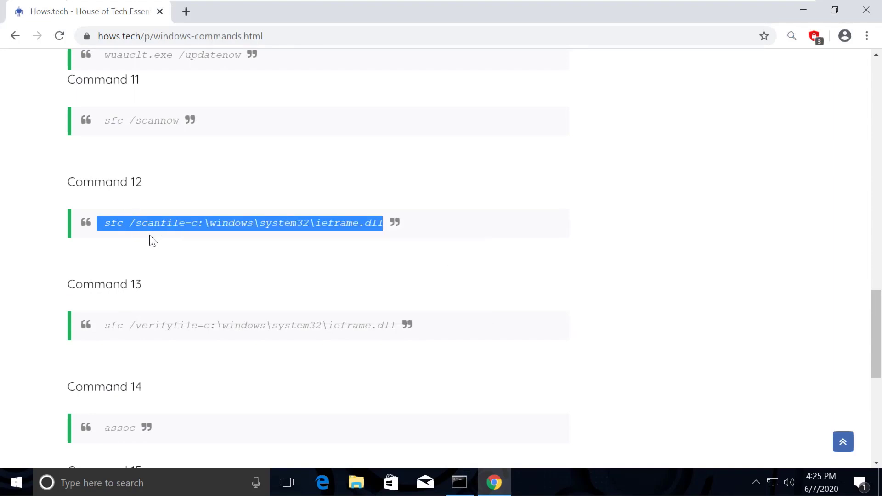
# - Paste and run the sfc /scanfile command in the admin Command Prompt
pyautogui.click(460, 482)
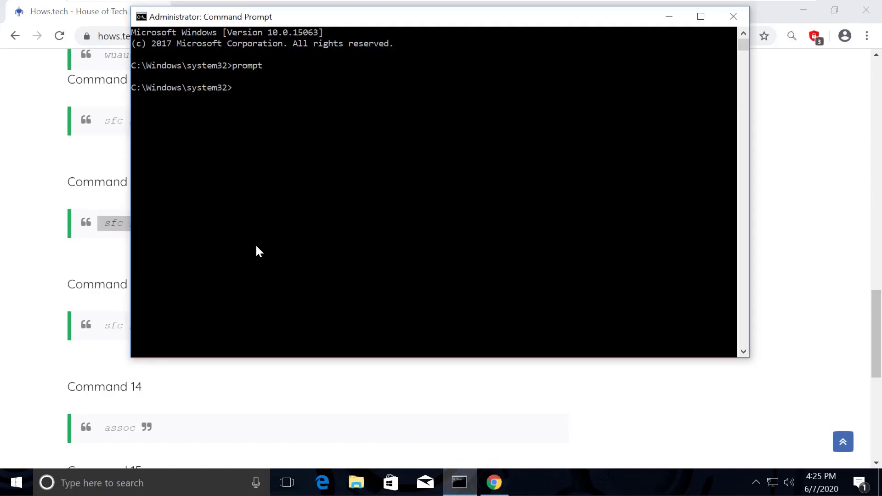
pyautogui.rightClick(236, 86)
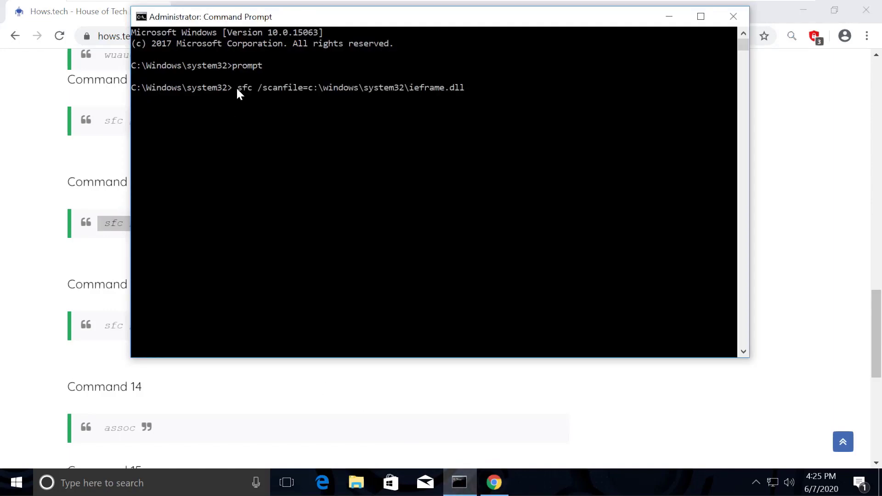
pyautogui.press('Return')
pyautogui.click(453, 486)
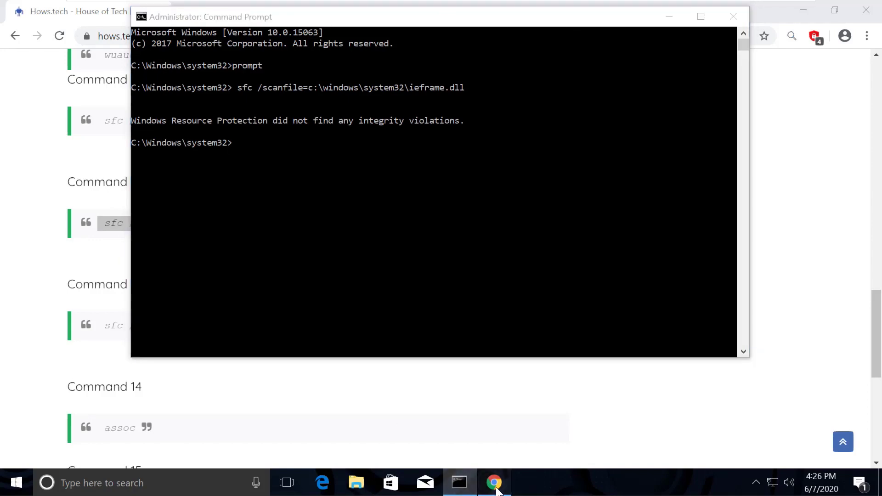
# - Copy Command 13, sfc /verifyfile for ieframe.dll, and run it in Command Prompt
pyautogui.tripleClick(132, 327)
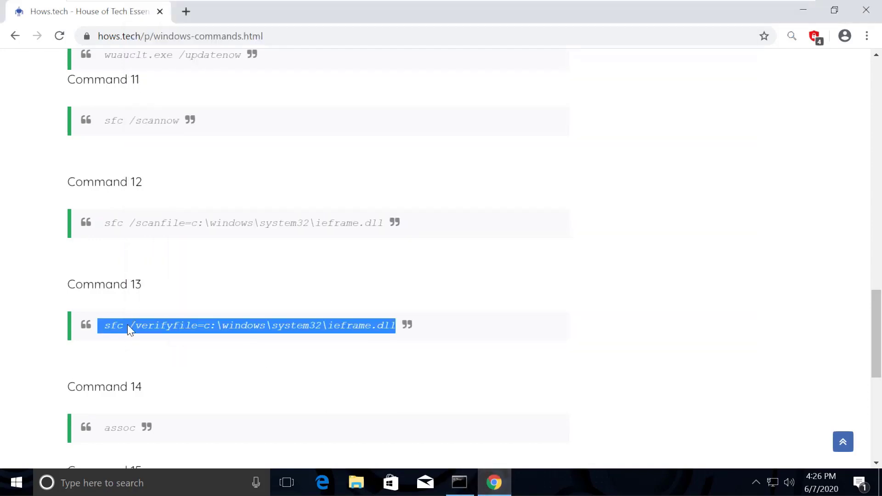
pyautogui.rightClick(129, 325)
pyautogui.click(167, 335)
pyautogui.click(460, 482)
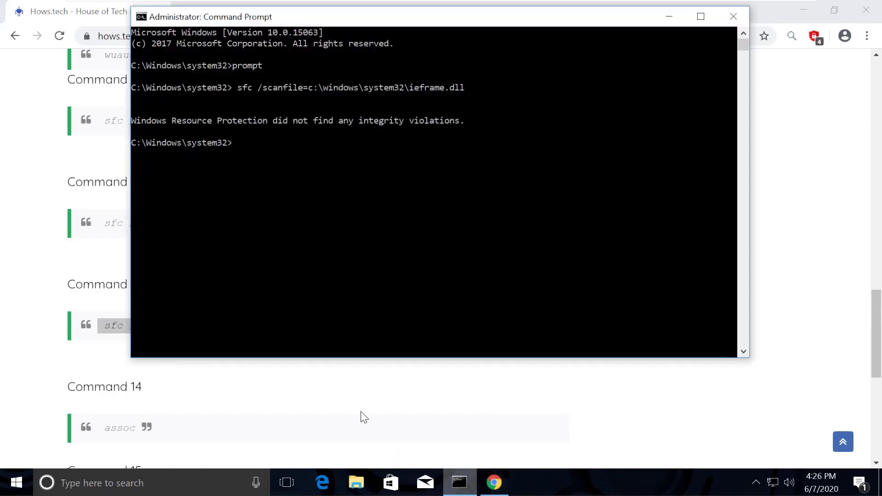
pyautogui.rightClick(237, 141)
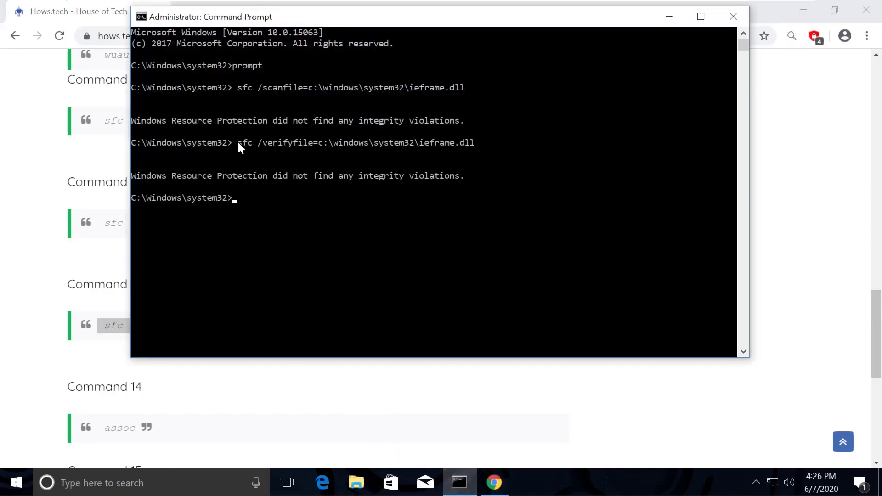
pyautogui.click(459, 480)
# - Copy the assoc command (Command 14) and run it to list file associations
pyautogui.scroll(-3, 309, 371)
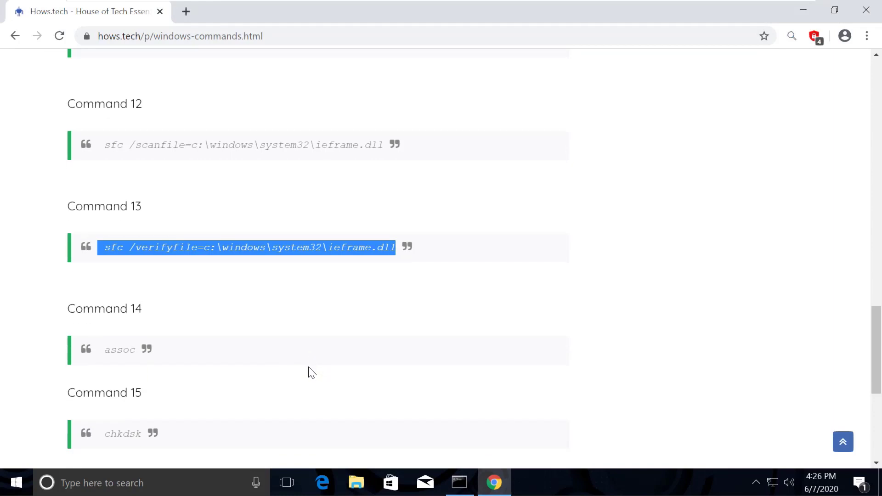
pyautogui.doubleClick(116, 291)
pyautogui.rightClick(117, 291)
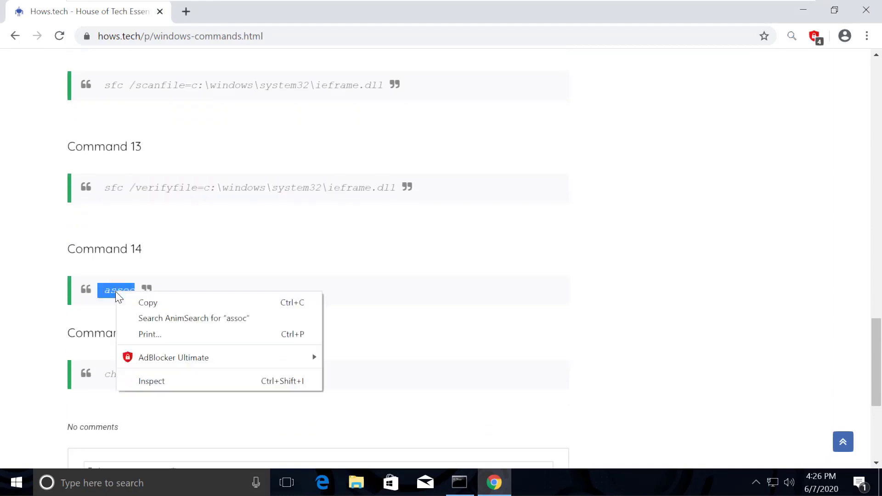
pyautogui.click(139, 301)
pyautogui.click(459, 482)
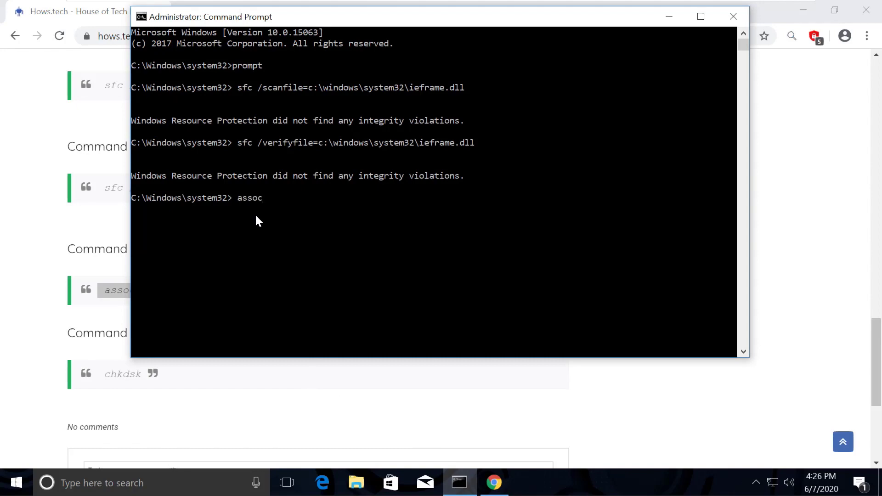
pyautogui.press('Return')
pyautogui.scroll(-5, 255, 217)
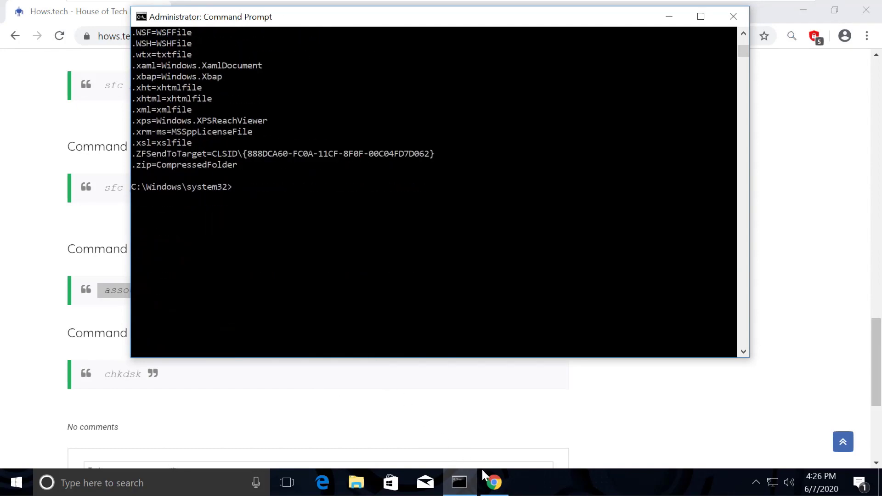
pyautogui.click(494, 487)
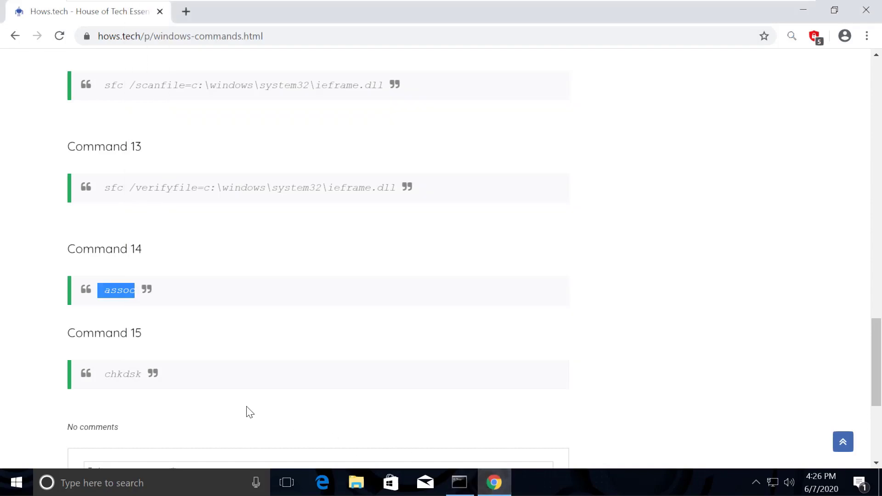
# - Copy chkdsk (Command 15) and run it in Command Prompt; no problems found
pyautogui.doubleClick(121, 374)
pyautogui.rightClick(121, 373)
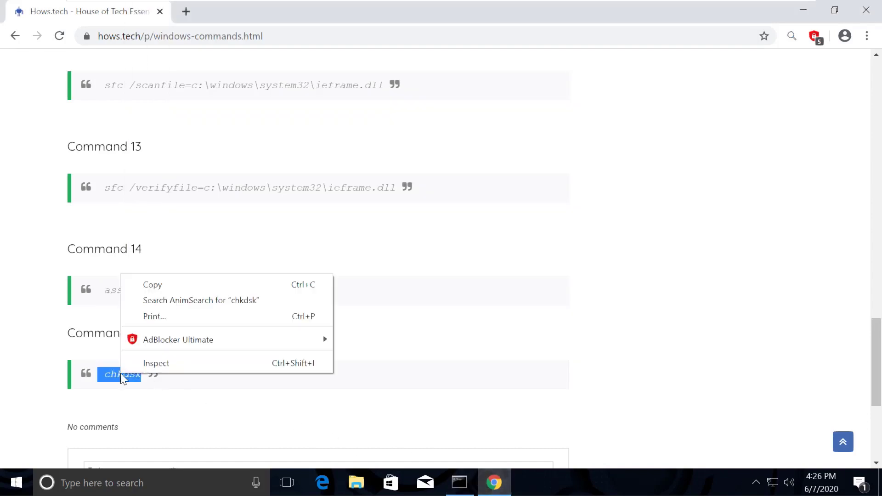
pyautogui.click(177, 286)
pyautogui.click(458, 483)
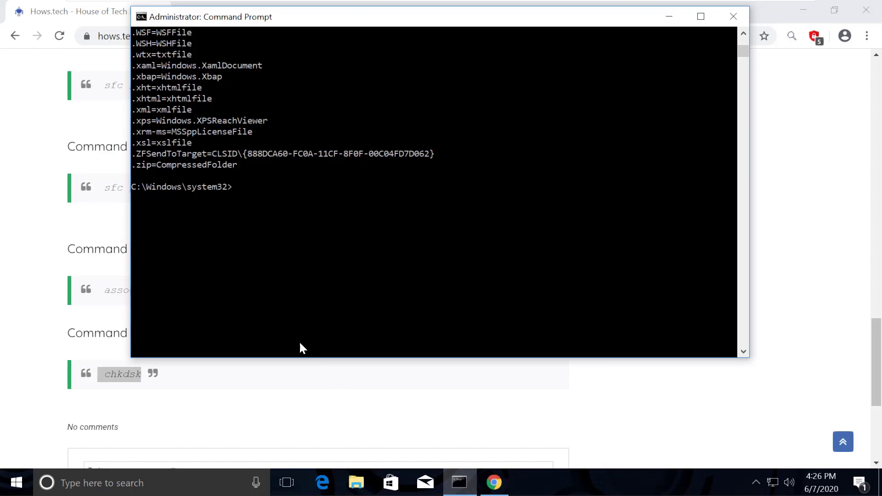
pyautogui.rightClick(332, 186)
pyautogui.press('Return')
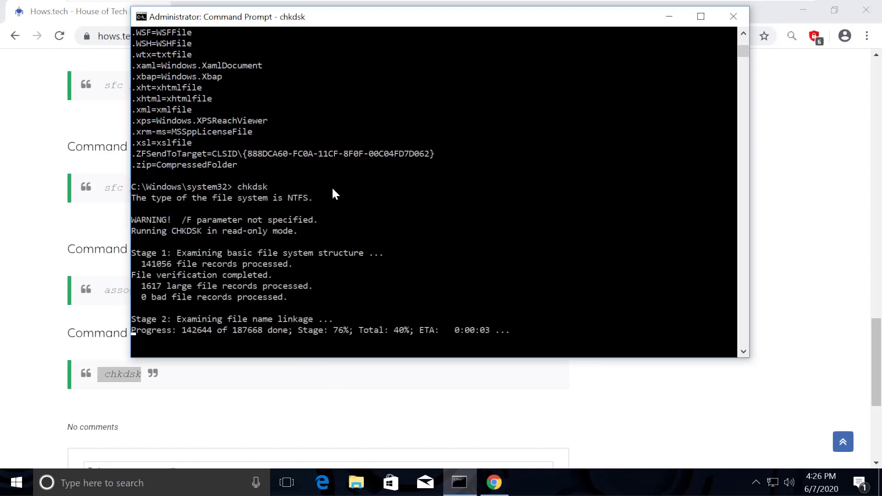
pyautogui.click(494, 482)
# - Copy the sfc /scannow command from the page and bring Command Prompt forward
pyautogui.scroll(2, 260, 342)
pyautogui.scroll(6, 260, 342)
pyautogui.scroll(-3, 255, 340)
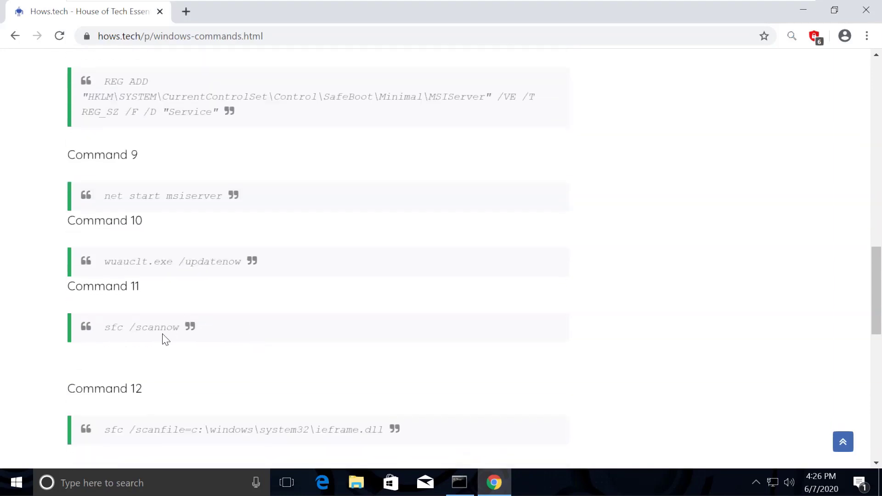
pyautogui.tripleClick(144, 327)
pyautogui.rightClick(143, 327)
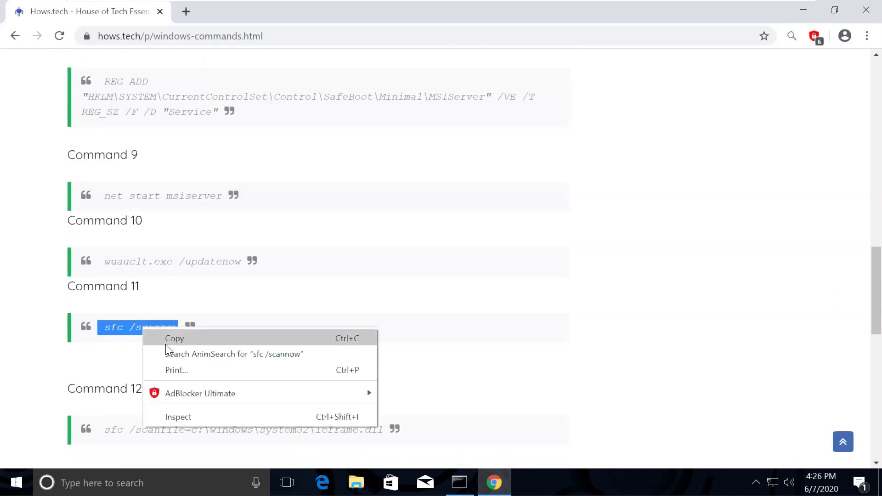
pyautogui.click(191, 340)
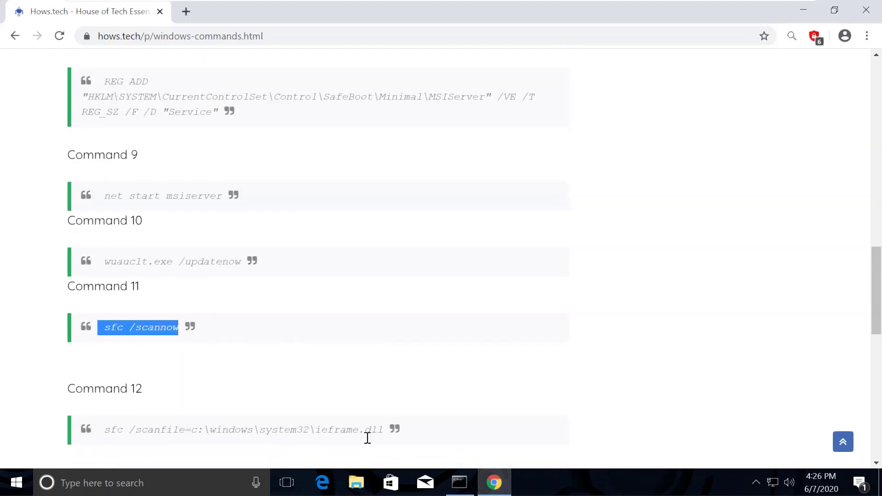
pyautogui.click(459, 482)
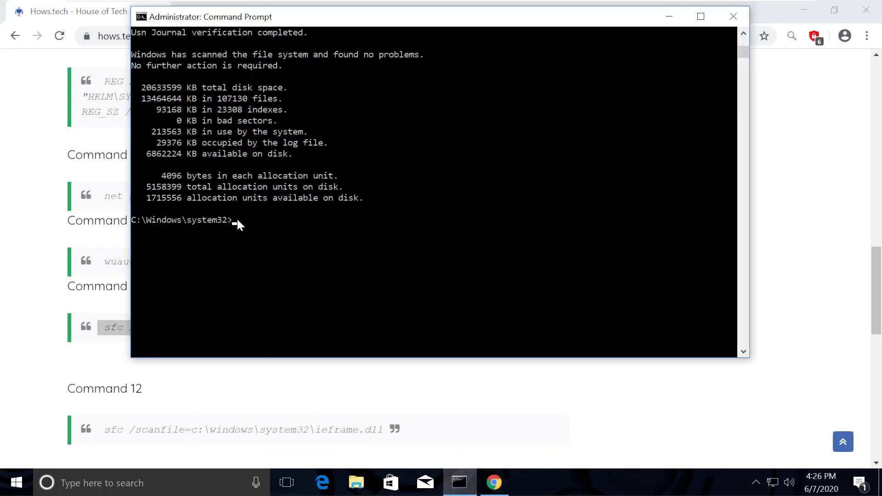